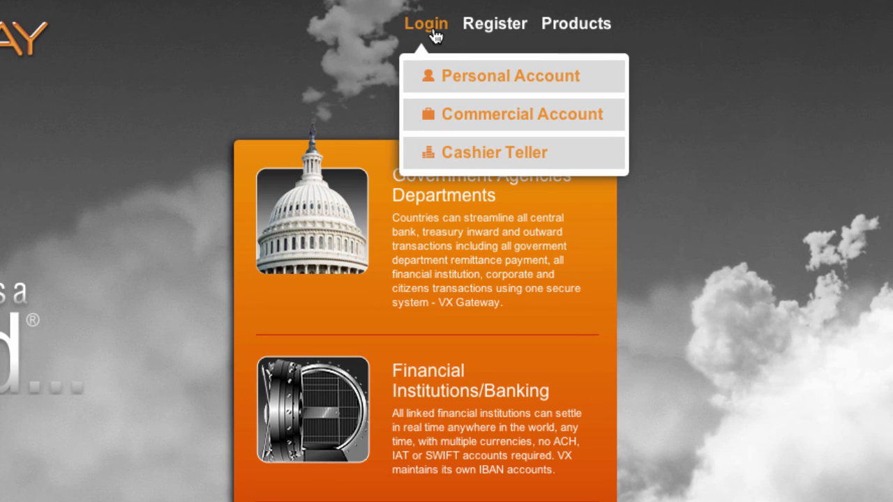
Enter the account username, password and the displayed security code in the Personal Account login
{"action": "left_click", "coordinate": [451, 77]}
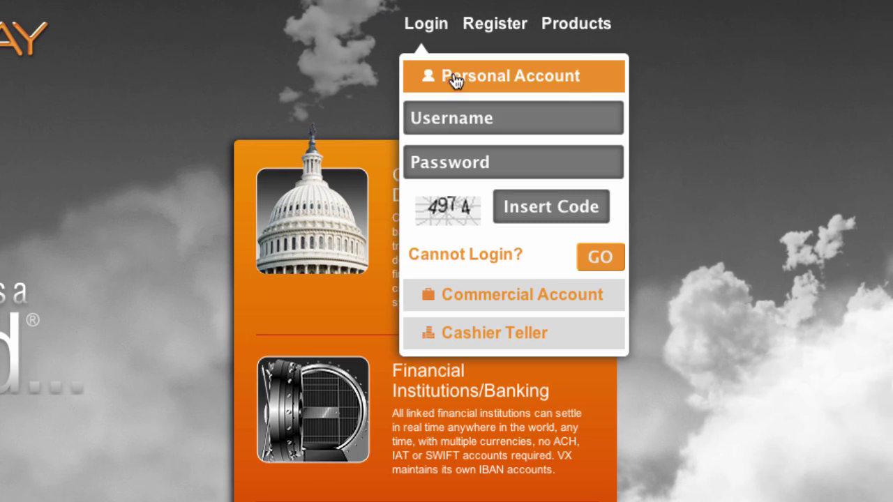
{"action": "left_click", "coordinate": [456, 116]}
{"action": "type", "text": "firstlast"}
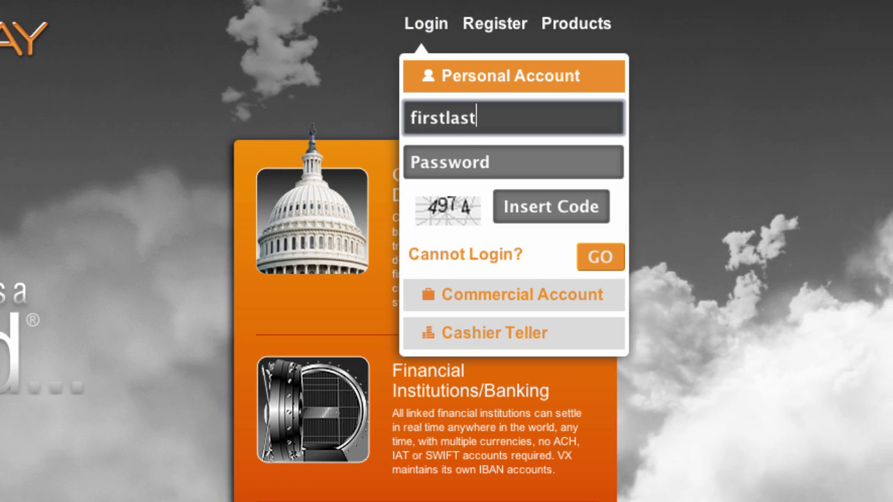
{"action": "left_click", "coordinate": [460, 156]}
{"action": "type", "text": "password1"}
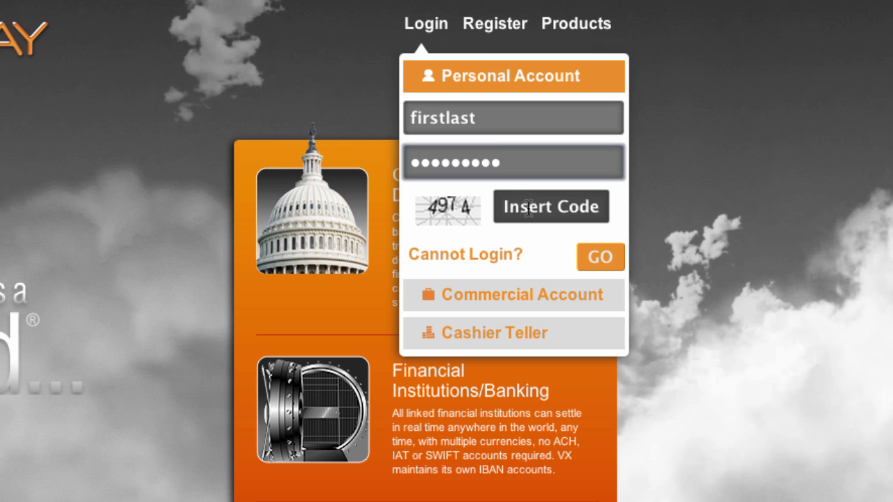
{"action": "left_click", "coordinate": [551, 206]}
{"action": "type", "text": "4974"}
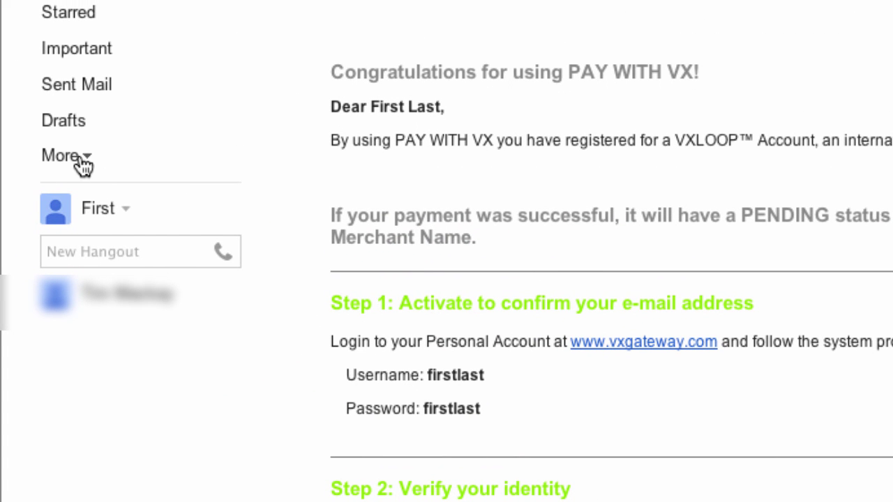
Switch from Gmail to Contacts and add the VX Gateway no-reply sender address as a contact
{"action": "left_click", "coordinate": [78, 161]}
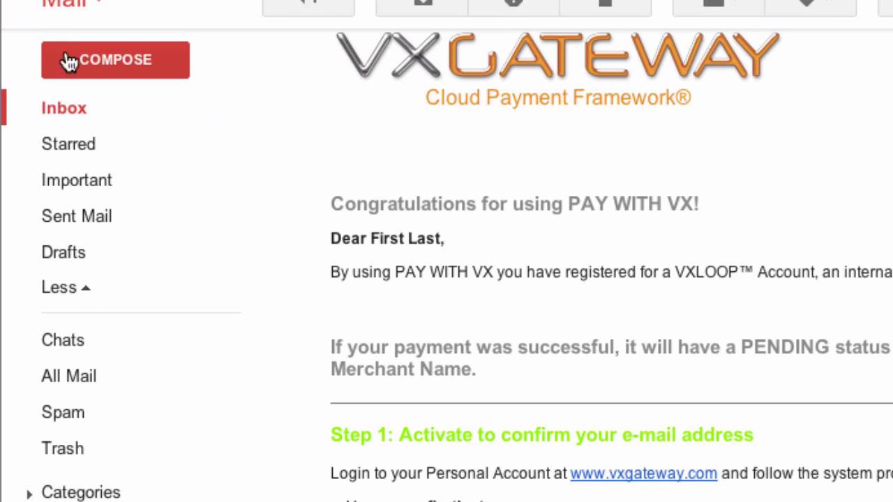
{"action": "left_click", "coordinate": [68, 35]}
{"action": "left_click", "coordinate": [76, 118]}
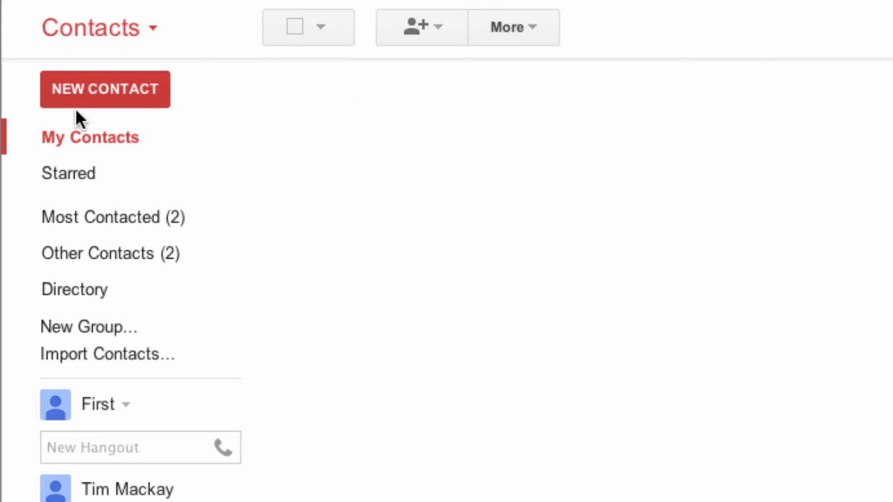
{"action": "left_click", "coordinate": [446, 34]}
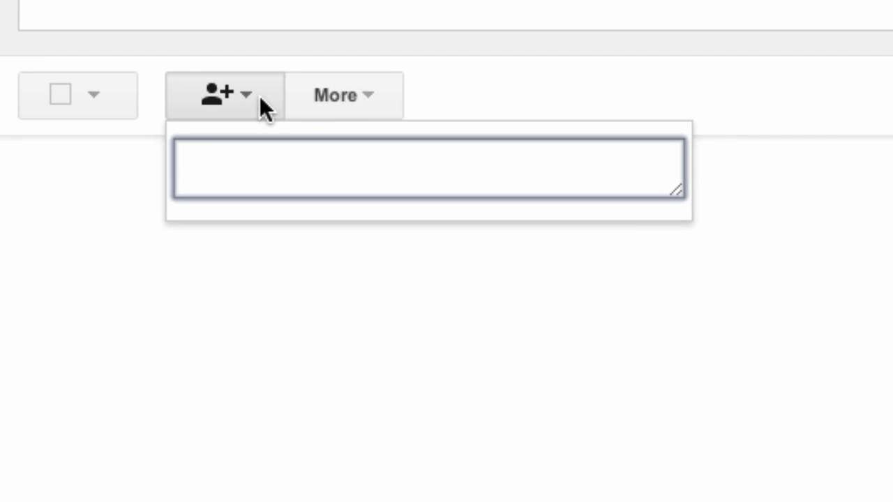
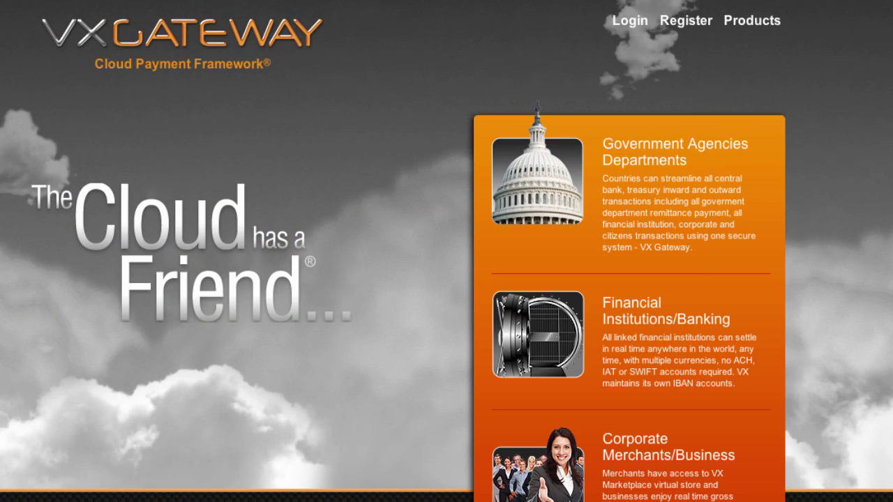
Submit a Cannot Login reset request with the account's e-mail address and the security code
{"action": "left_click", "coordinate": [627, 21]}
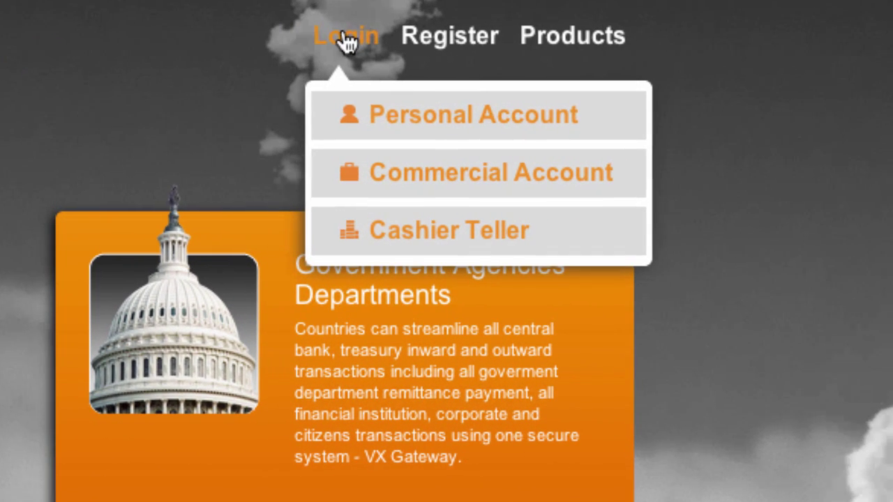
{"action": "left_click", "coordinate": [379, 126]}
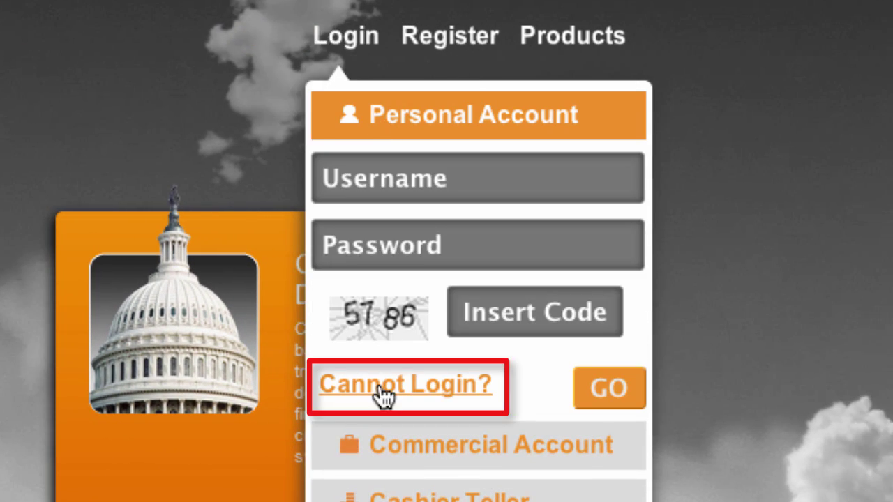
{"action": "left_click", "coordinate": [382, 395]}
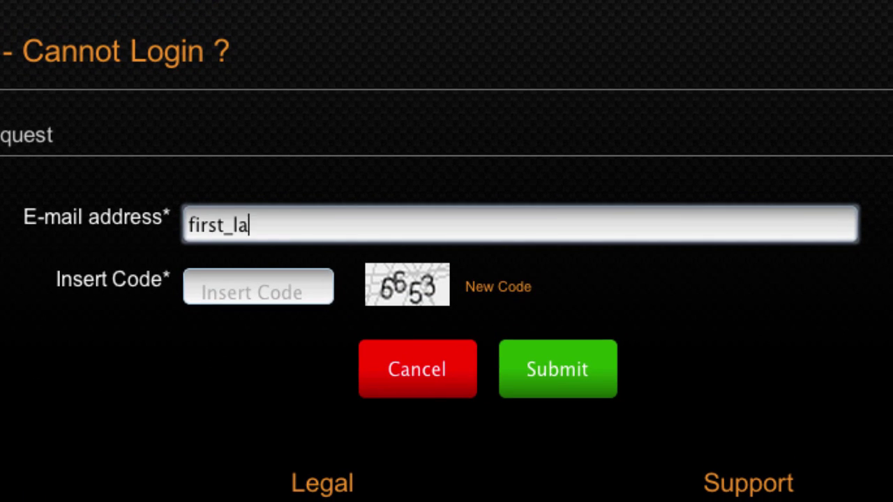
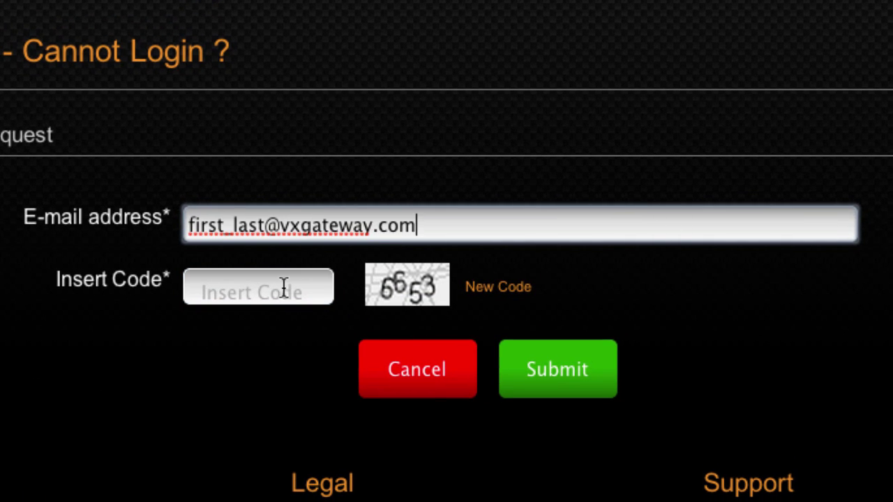
{"action": "left_click", "coordinate": [283, 289]}
{"action": "type", "text": "6653"}
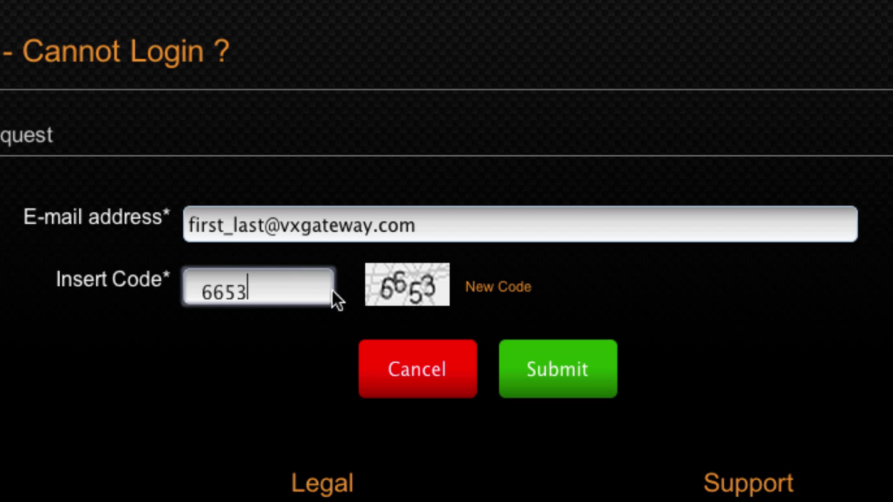
{"action": "left_click", "coordinate": [550, 366]}
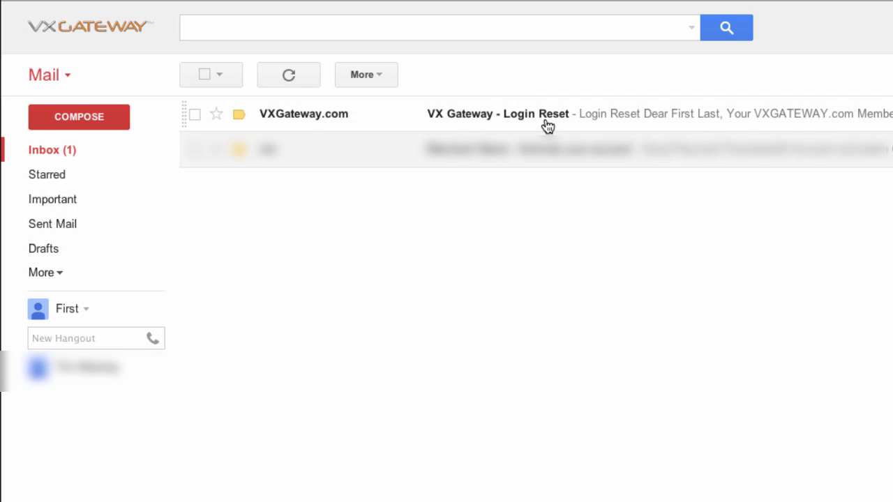
Open the 'VX Gateway - Login Reset' message in the Gmail inbox
{"action": "left_click", "coordinate": [547, 124]}
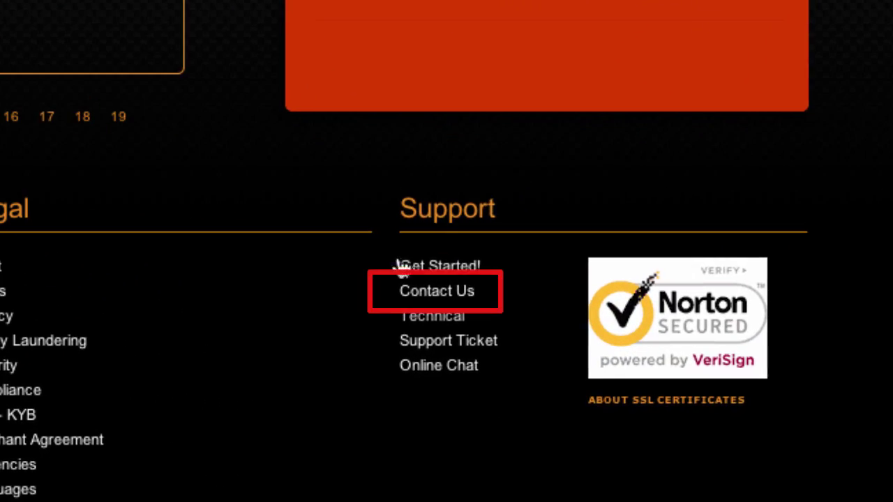
Send a Contact Us message reporting no e-mails from the no-reply address, with the security code
{"action": "left_click", "coordinate": [416, 293]}
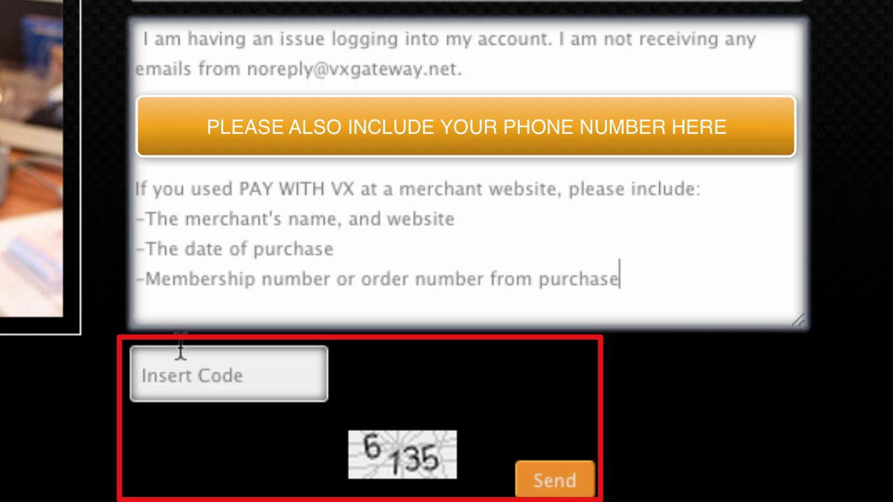
{"action": "left_click", "coordinate": [177, 352]}
{"action": "type", "text": "6135"}
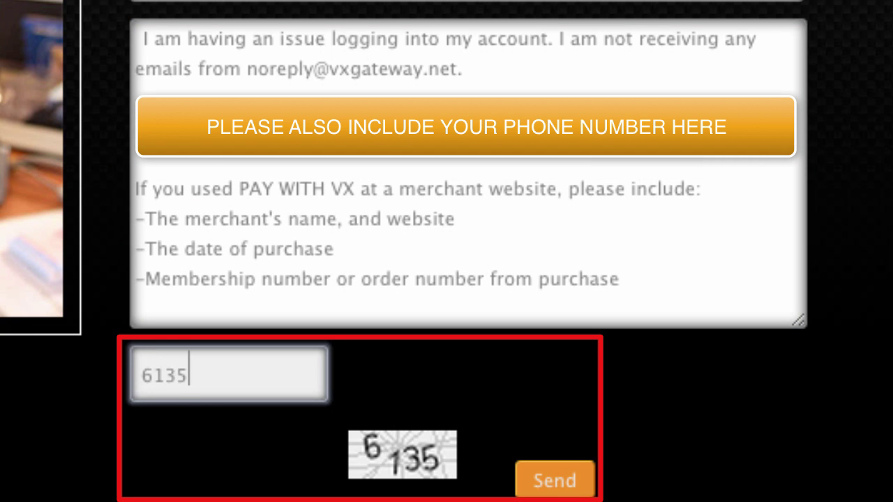
{"action": "left_click", "coordinate": [561, 481]}
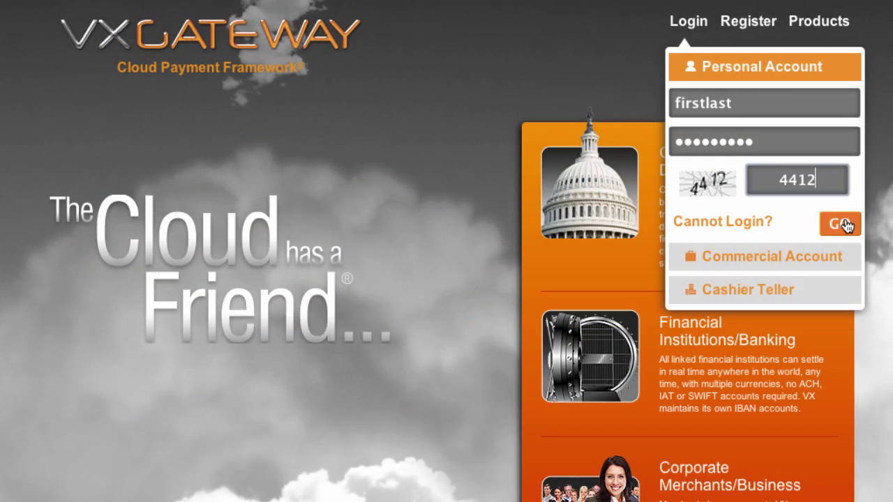
Sign in with GO, then use the error banner's 'Click here' link to resend activation
{"action": "left_click", "coordinate": [844, 225]}
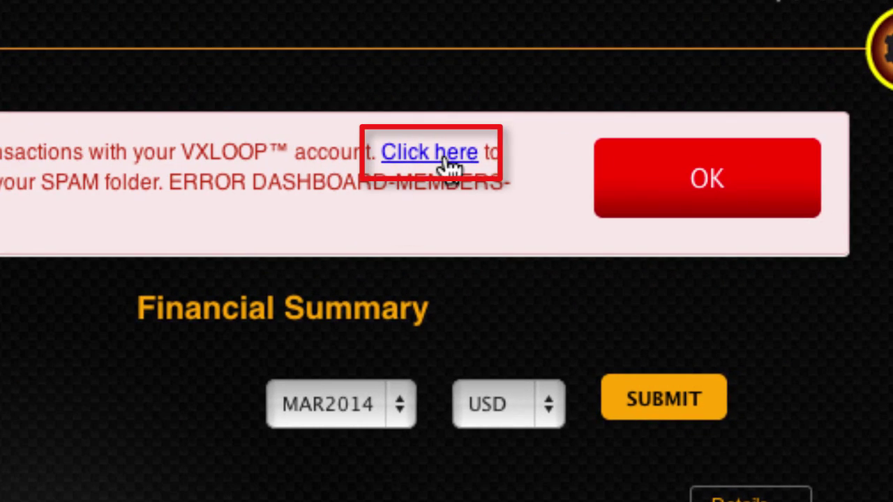
{"action": "left_click", "coordinate": [450, 166]}
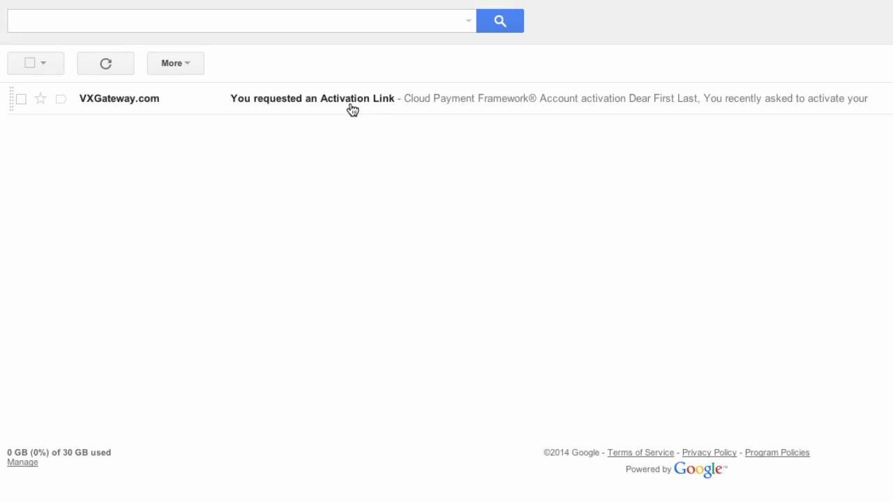
Open the 'You requested an Activation Link' e-mail and follow its activation URL
{"action": "left_click", "coordinate": [353, 110]}
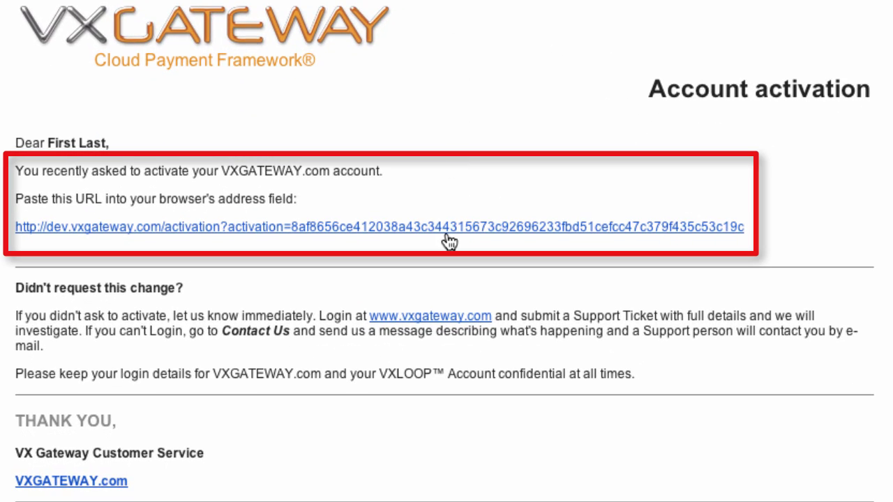
{"action": "left_click", "coordinate": [450, 241]}
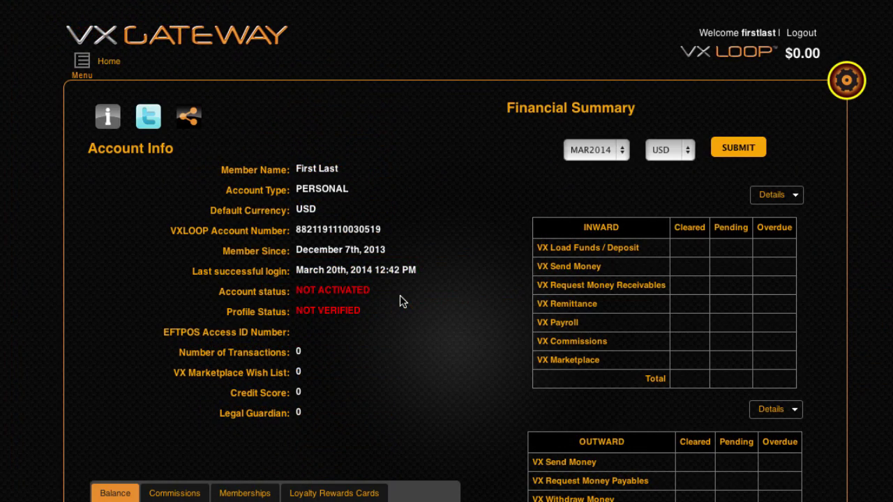
View the General Information section under My Profile
{"action": "left_click", "coordinate": [75, 64]}
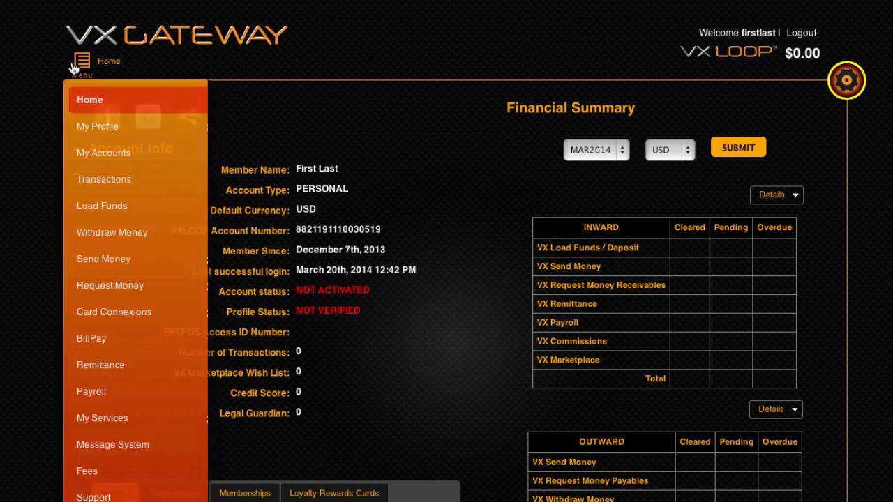
{"action": "left_click", "coordinate": [82, 127]}
{"action": "left_click", "coordinate": [84, 130]}
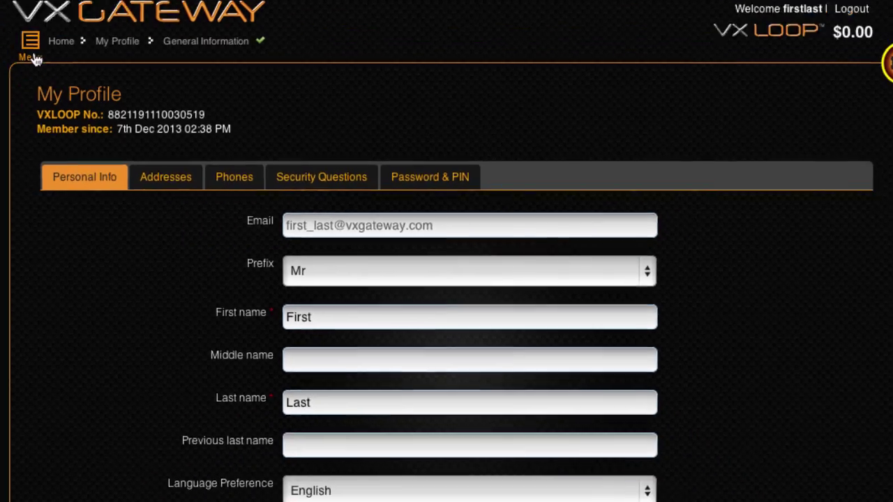
Navigate back through the menu to the Support page
{"action": "left_click", "coordinate": [82, 69]}
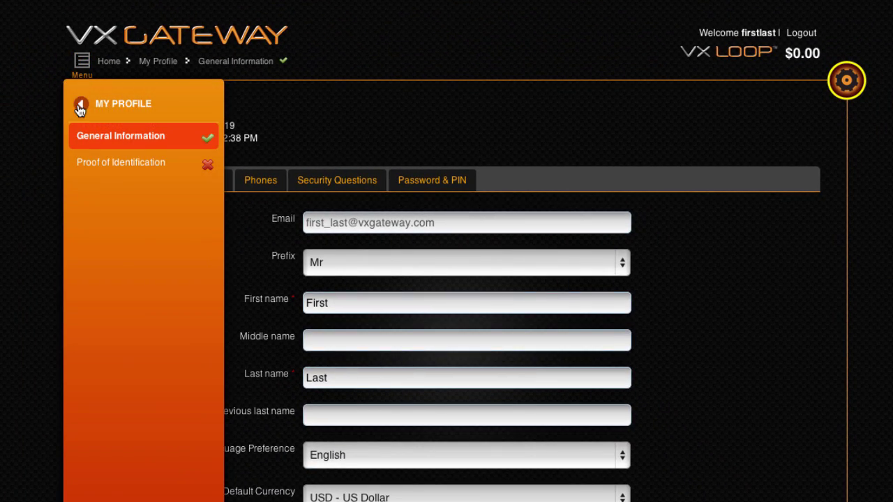
{"action": "left_click", "coordinate": [80, 106]}
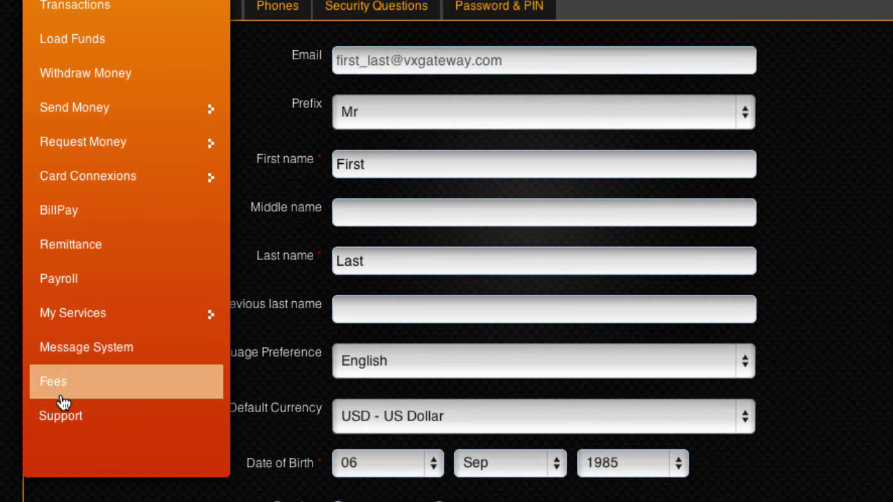
{"action": "left_click", "coordinate": [60, 413]}
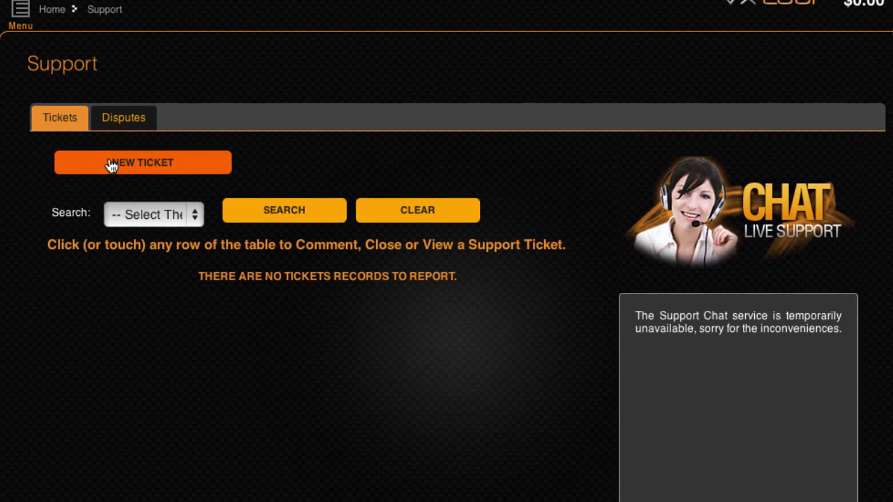
Submit a CRITICAL MY-PROFILE ticket asking to change the account e-mail, then open its actions
{"action": "left_click", "coordinate": [111, 164]}
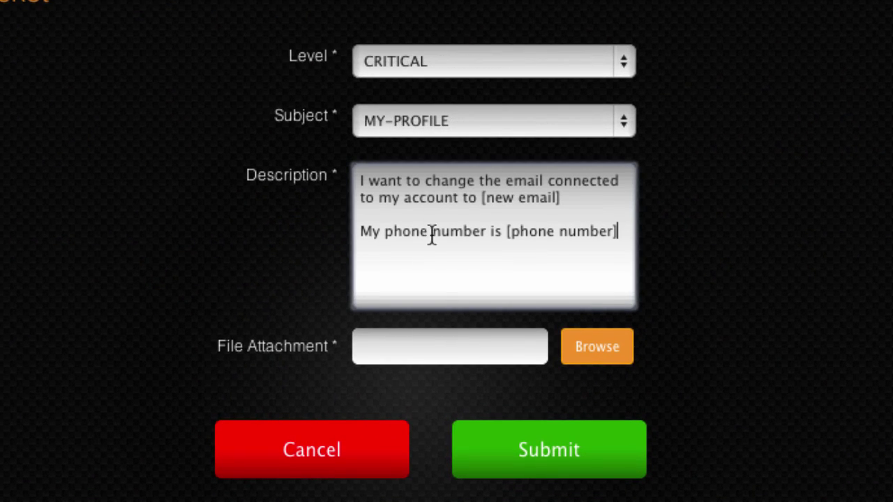
{"action": "left_click", "coordinate": [558, 453]}
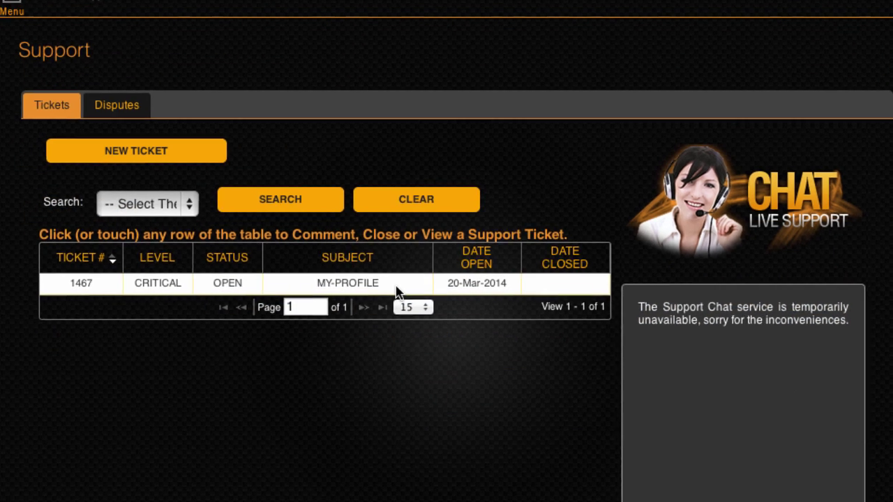
{"action": "left_click", "coordinate": [395, 289]}
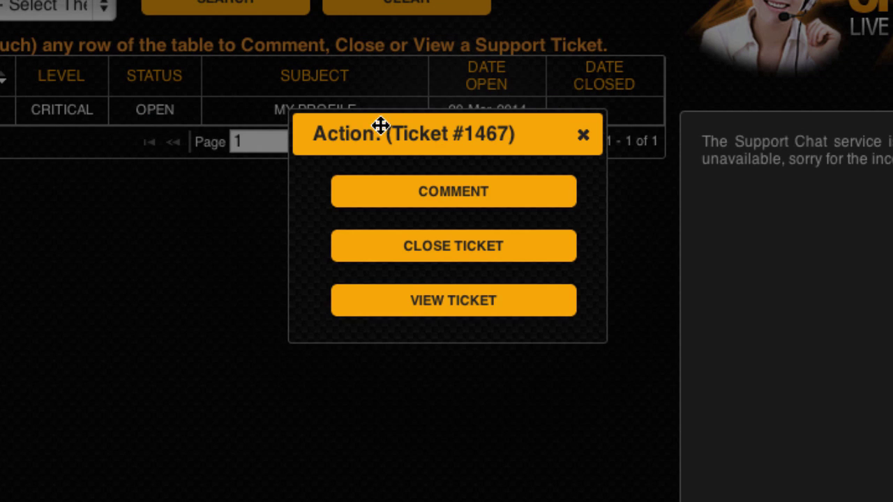
Choose VIEW TICKET to see the new support ticket's full details
{"action": "left_click", "coordinate": [404, 314]}
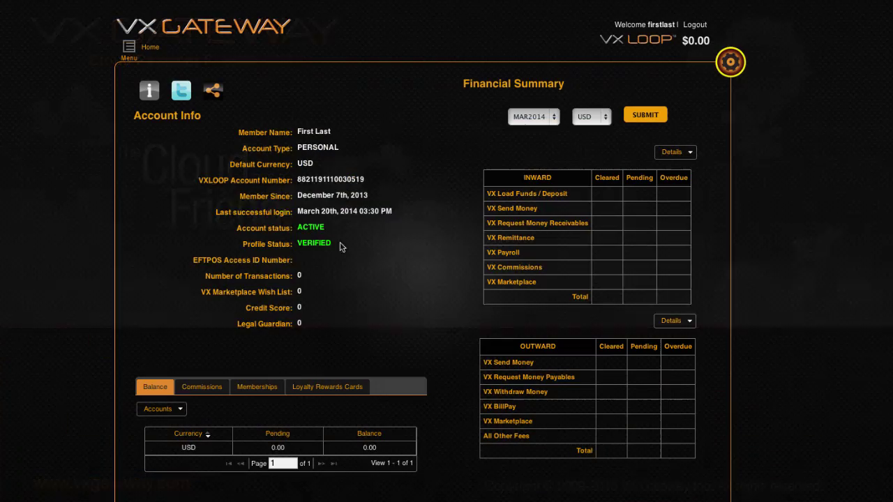
In My Profile General Information, review the saved address and phone numbers, then open Security Questions
{"action": "left_click", "coordinate": [168, 62]}
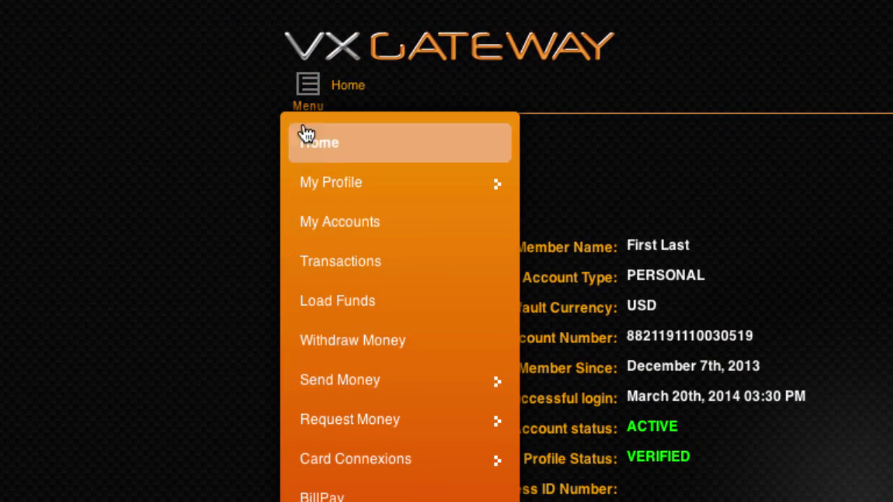
{"action": "left_click", "coordinate": [328, 185]}
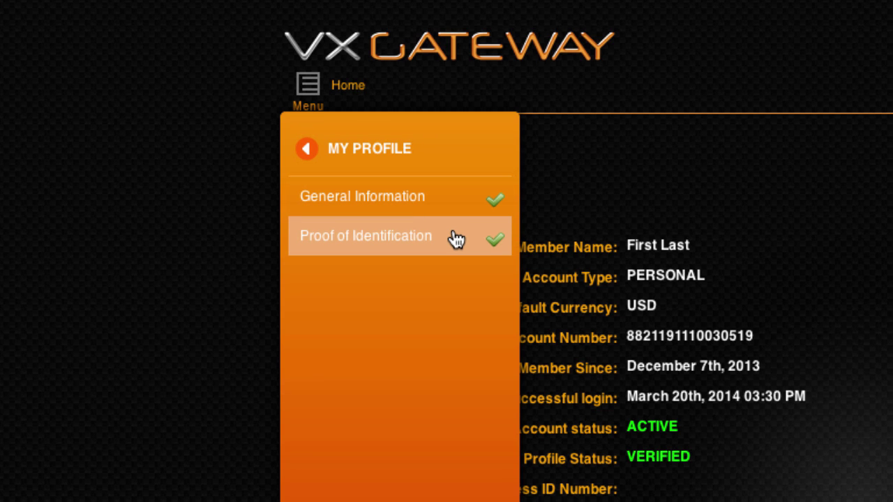
{"action": "left_click", "coordinate": [454, 203]}
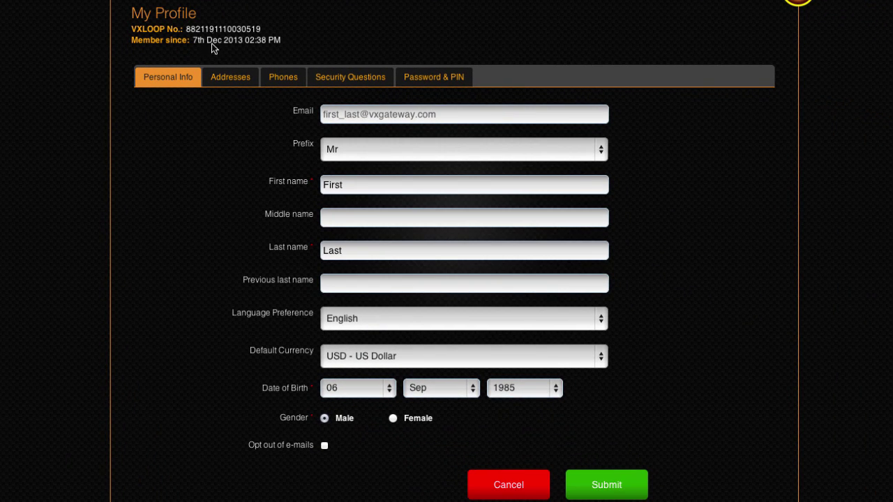
{"action": "left_click", "coordinate": [225, 77]}
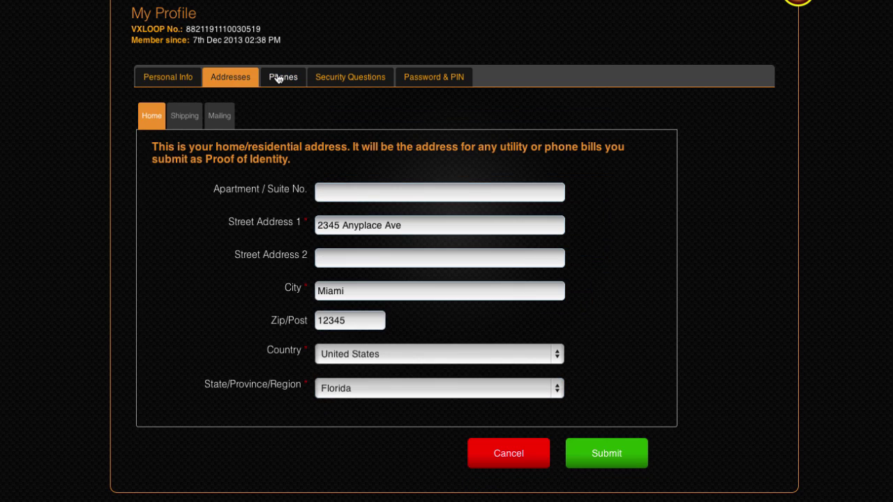
{"action": "left_click", "coordinate": [277, 74]}
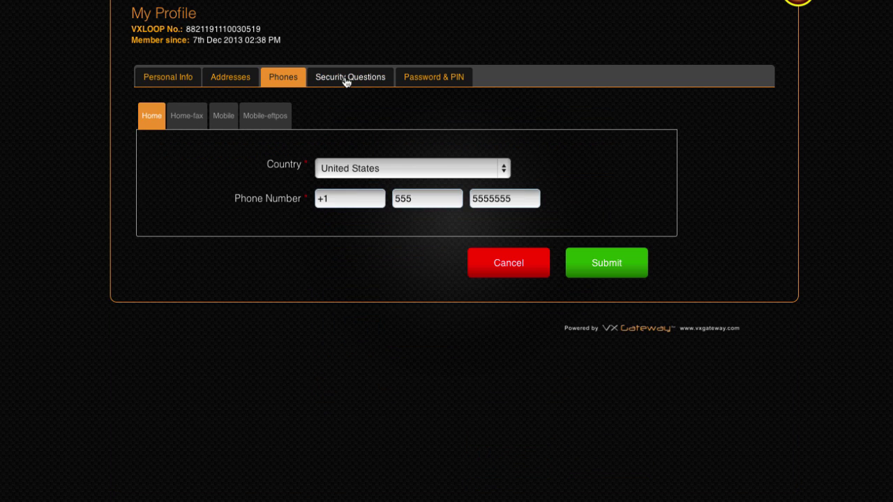
{"action": "left_click", "coordinate": [344, 78]}
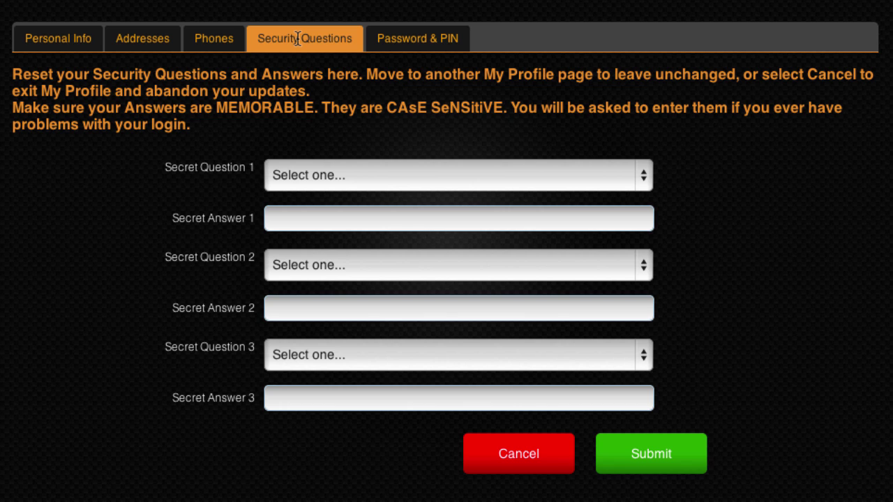
{"action": "left_click", "coordinate": [349, 175]}
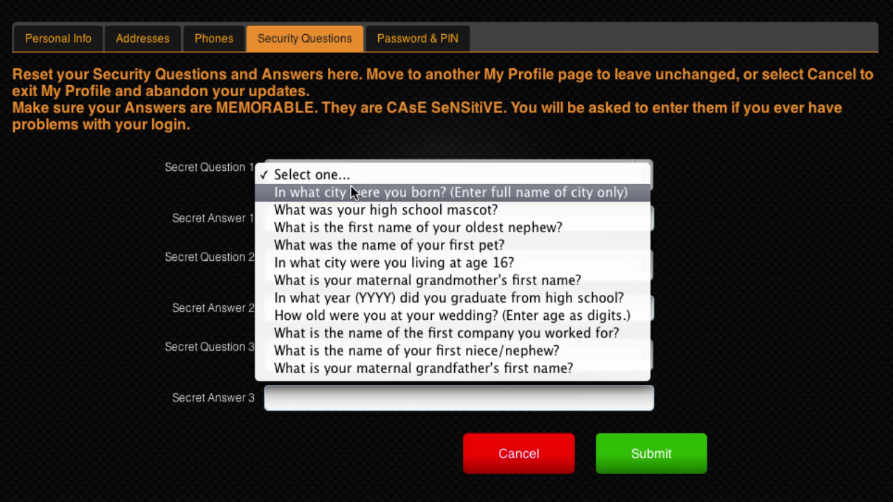
{"action": "left_click", "coordinate": [352, 193]}
{"action": "left_click", "coordinate": [351, 216]}
{"action": "type", "text": "M"}
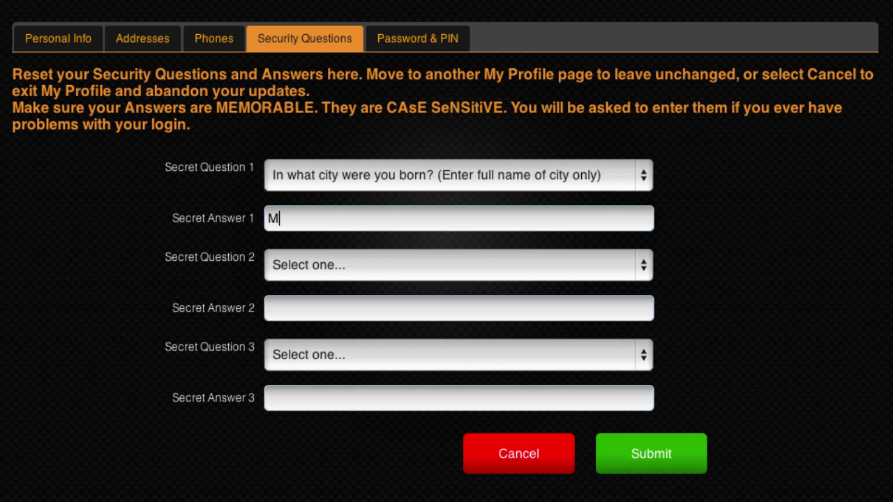
{"action": "type", "text": "iami"}
{"action": "left_click", "coordinate": [369, 265]}
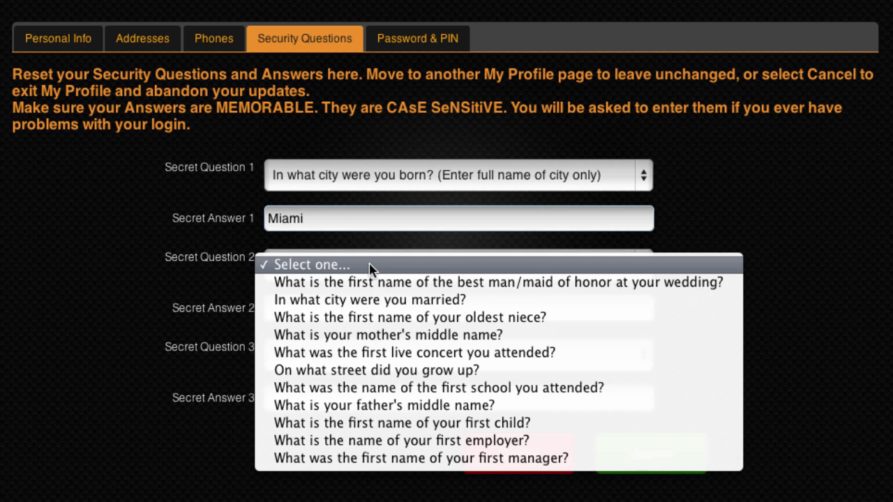
{"action": "left_click", "coordinate": [380, 300]}
{"action": "left_click", "coordinate": [380, 304]}
{"action": "type", "text": "Miami"}
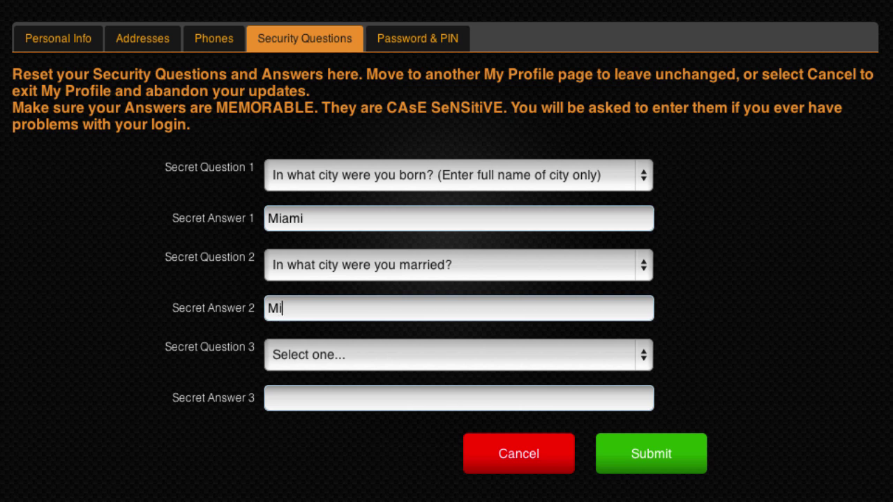
{"action": "left_click", "coordinate": [383, 356]}
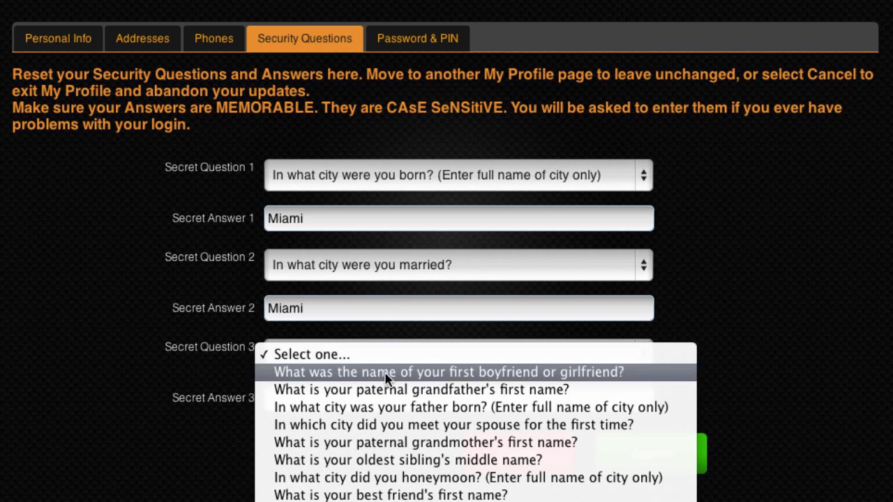
{"action": "left_click", "coordinate": [389, 407]}
{"action": "type", "text": "Miami"}
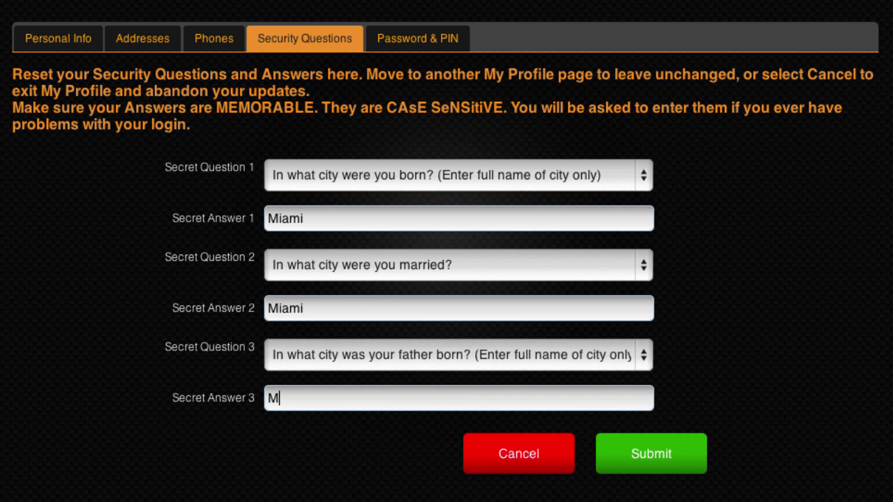
Save the security questions and confirm the profile update with the account PIN
{"action": "left_click", "coordinate": [658, 457]}
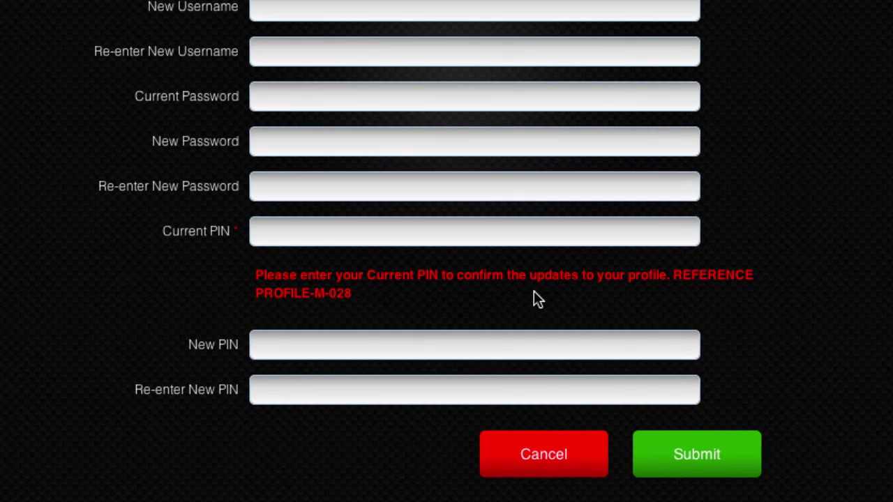
{"action": "type", "text": "••••"}
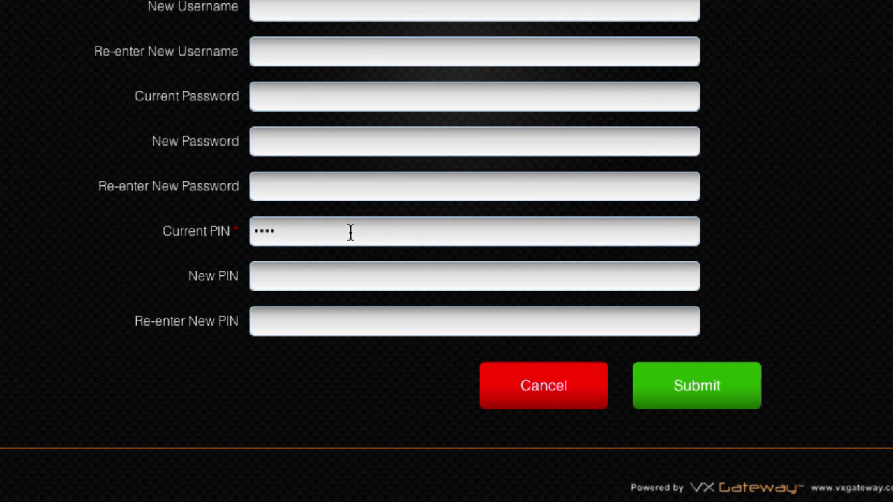
{"action": "left_click", "coordinate": [694, 392]}
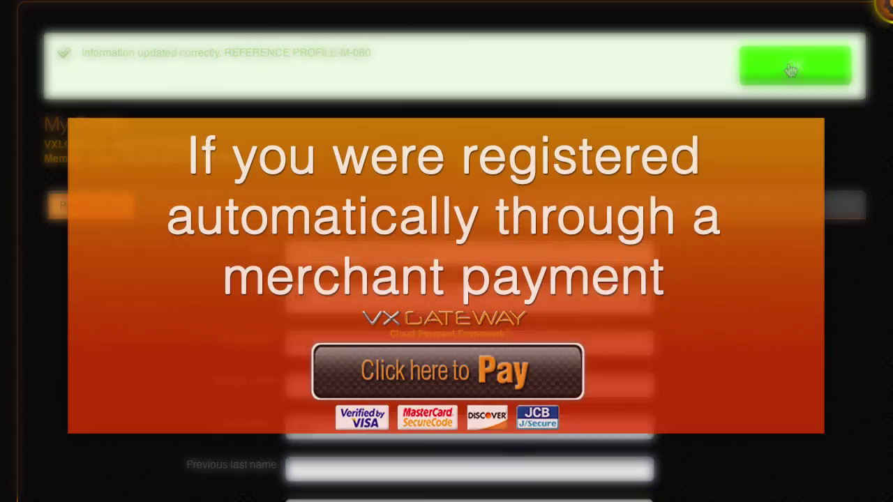
{"action": "left_click", "coordinate": [790, 70]}
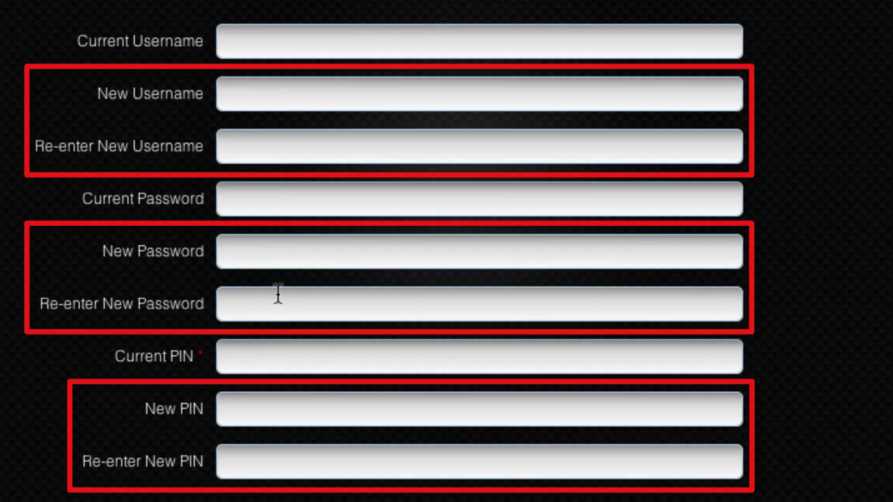
Enter the current PIN on Password & PIN, then go to Proof of Identification
{"action": "left_click", "coordinate": [275, 355]}
{"action": "type", "text": "1234"}
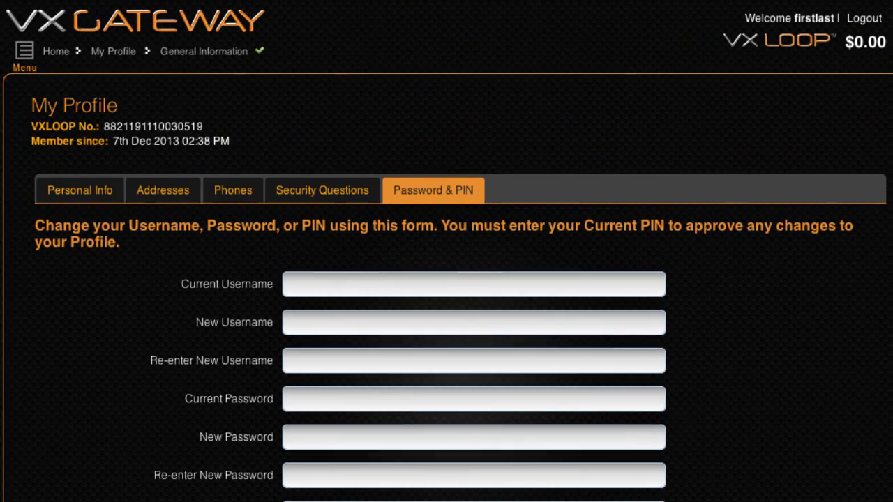
{"action": "left_click", "coordinate": [26, 50]}
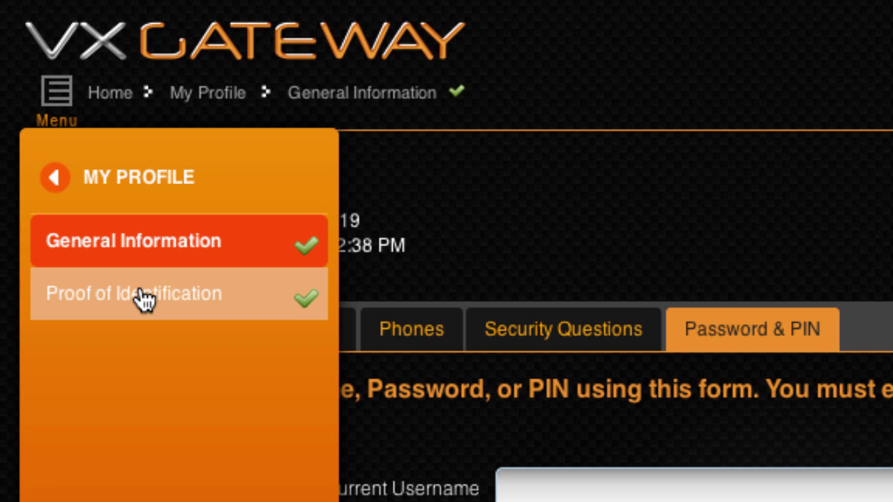
{"action": "left_click", "coordinate": [145, 299]}
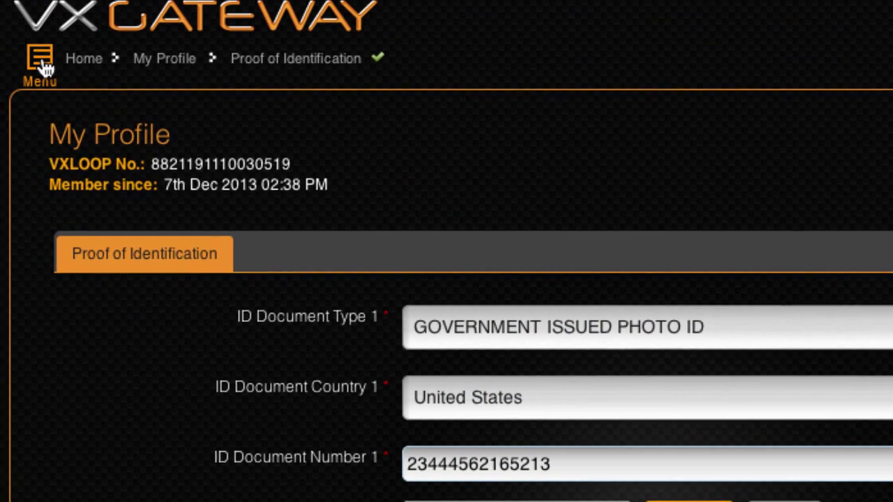
Bring up the navigation menu from the Proof of Identification page
{"action": "left_click", "coordinate": [42, 66]}
Review the VXLOOP account limits in My Accounts, including the 1000.00 daily load-funds limit
{"action": "left_click", "coordinate": [55, 150]}
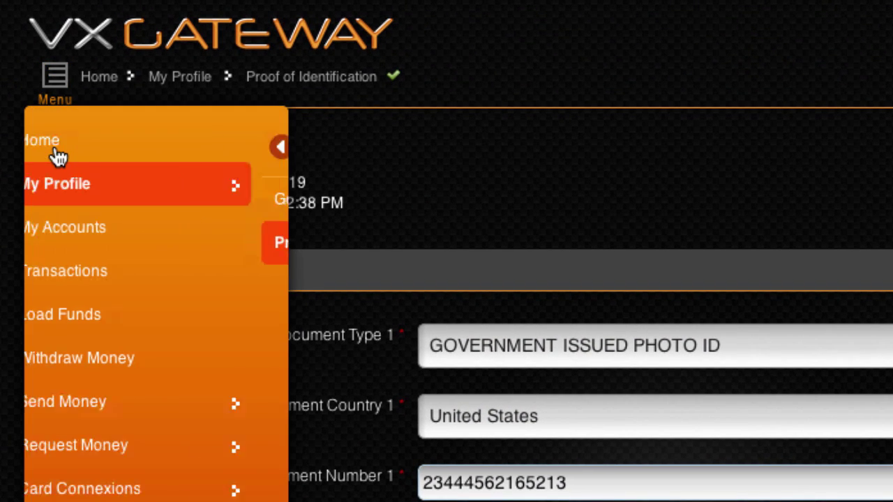
{"action": "left_click", "coordinate": [88, 234]}
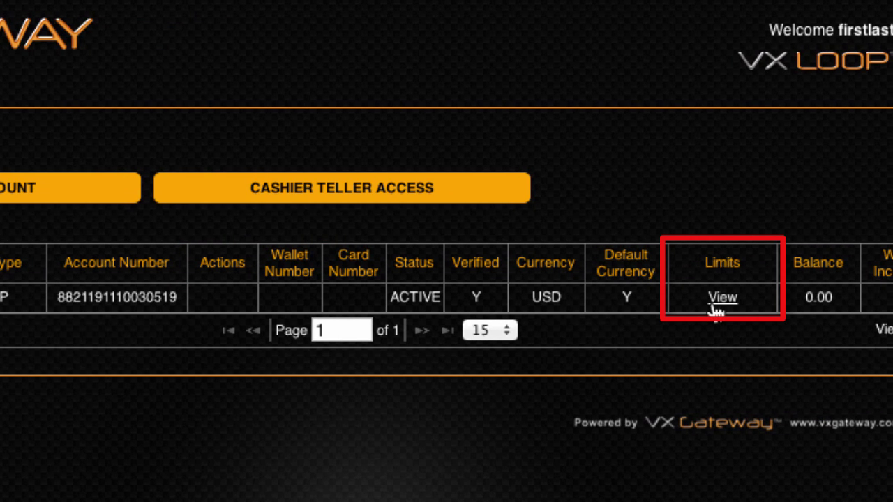
{"action": "left_click", "coordinate": [713, 304]}
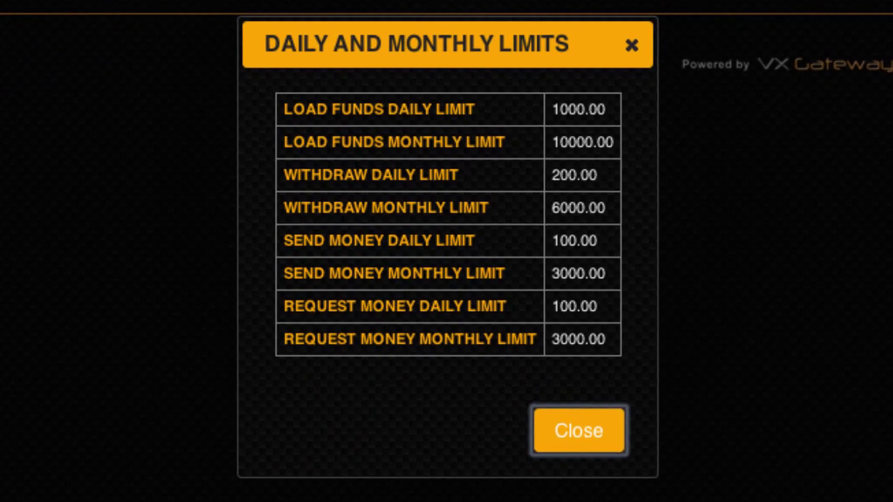
{"action": "left_click", "coordinate": [601, 427]}
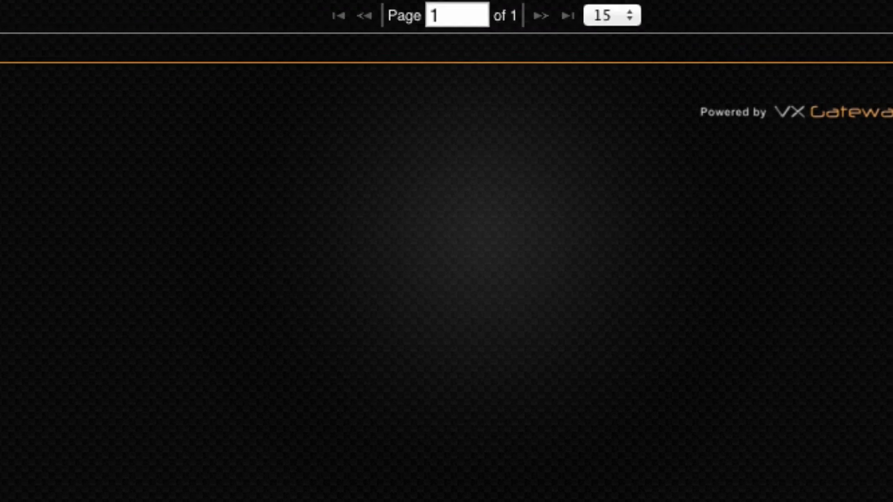
{"action": "left_click", "coordinate": [32, 55]}
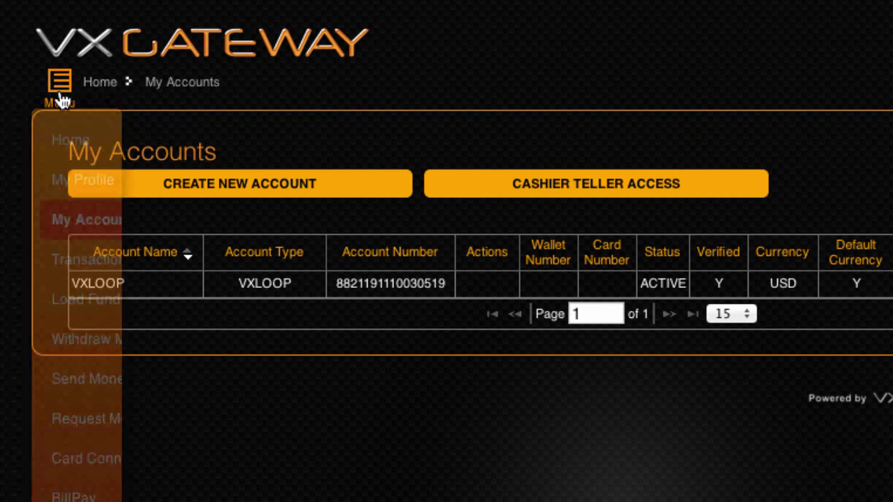
Go back to the Proof of Identification page showing the US government-issued photo ID
{"action": "left_click", "coordinate": [162, 182]}
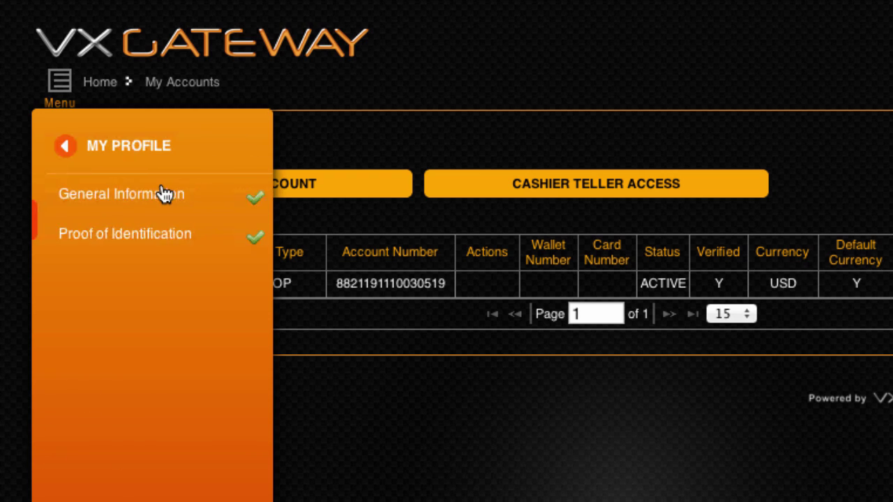
{"action": "left_click", "coordinate": [207, 243]}
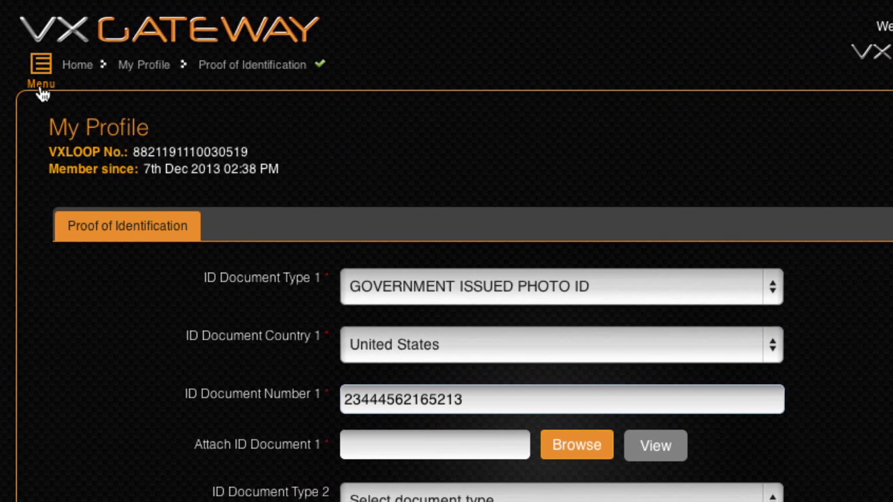
{"action": "left_click", "coordinate": [42, 87]}
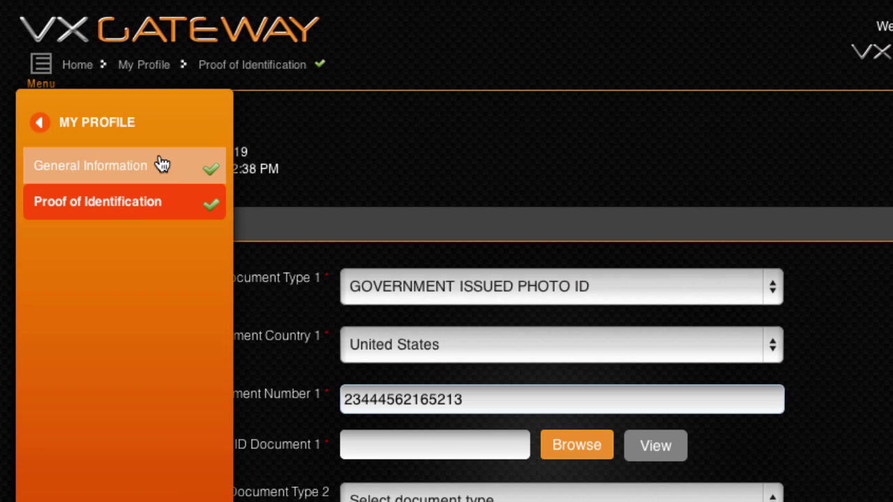
Check the saved United States home address in General Information, then go to Support
{"action": "left_click", "coordinate": [174, 172]}
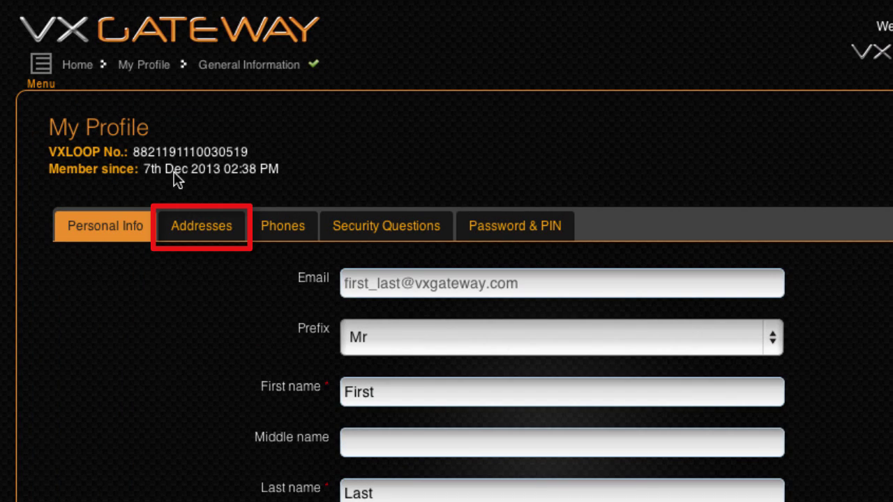
{"action": "left_click", "coordinate": [194, 227]}
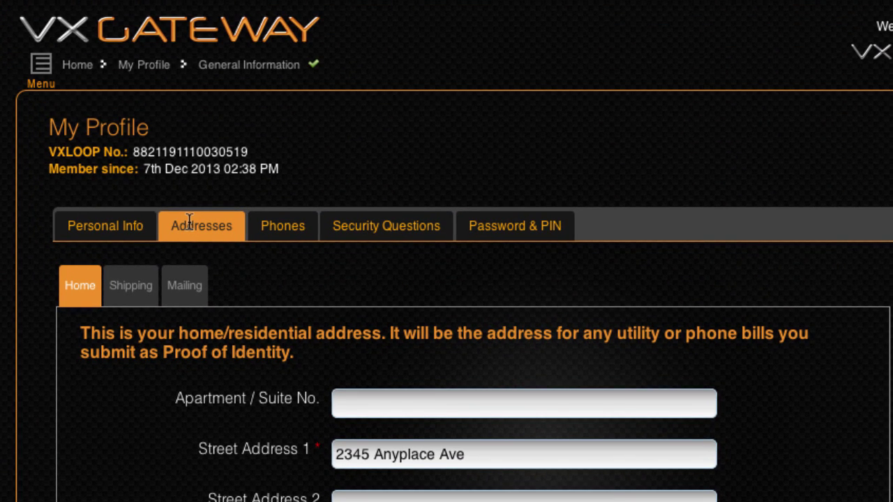
{"action": "left_click", "coordinate": [39, 70]}
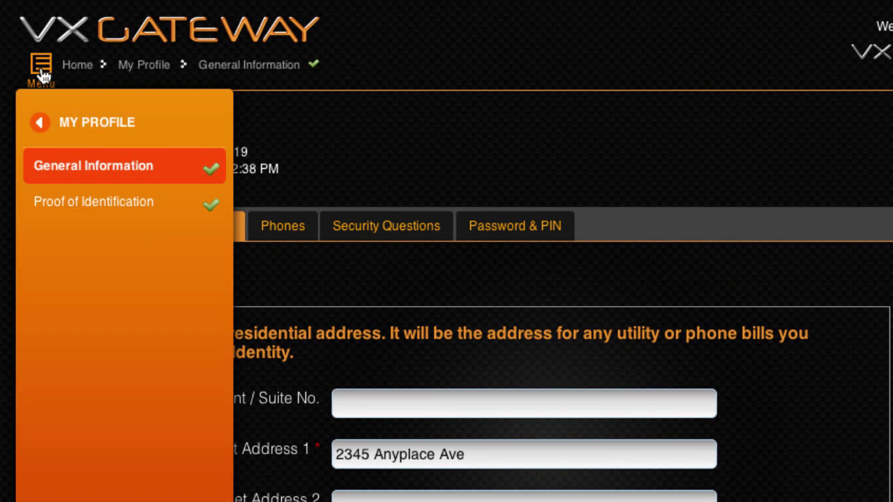
{"action": "left_click", "coordinate": [40, 125]}
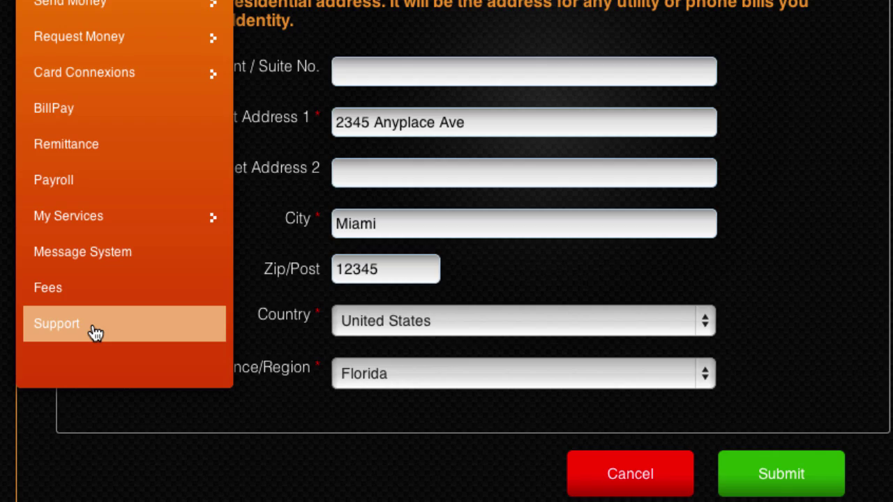
{"action": "left_click", "coordinate": [96, 333]}
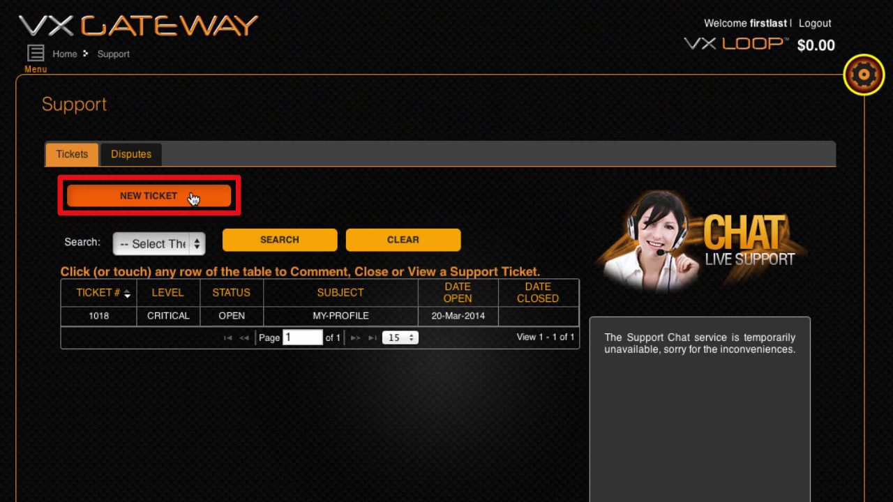
Submit a MEDIUM-level ACCOUNT LIMITS ticket requesting that all account limits be doubled
{"action": "left_click", "coordinate": [194, 198]}
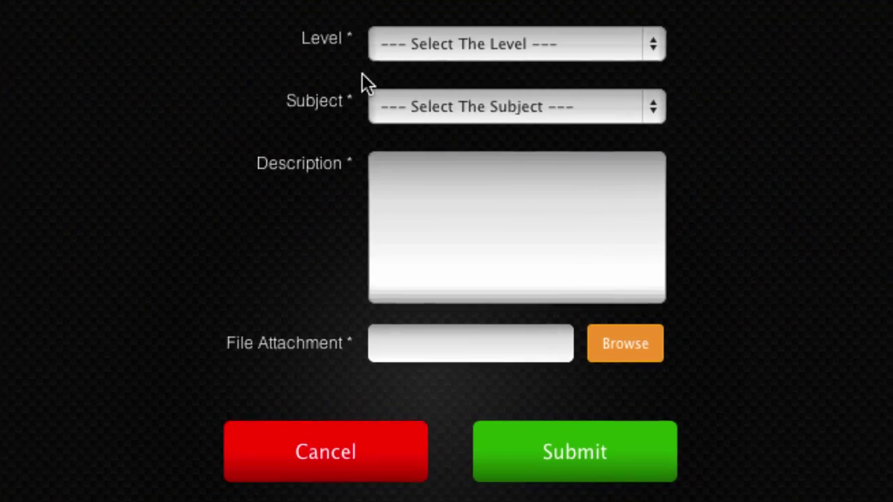
{"action": "left_click", "coordinate": [510, 35]}
{"action": "left_click", "coordinate": [532, 93]}
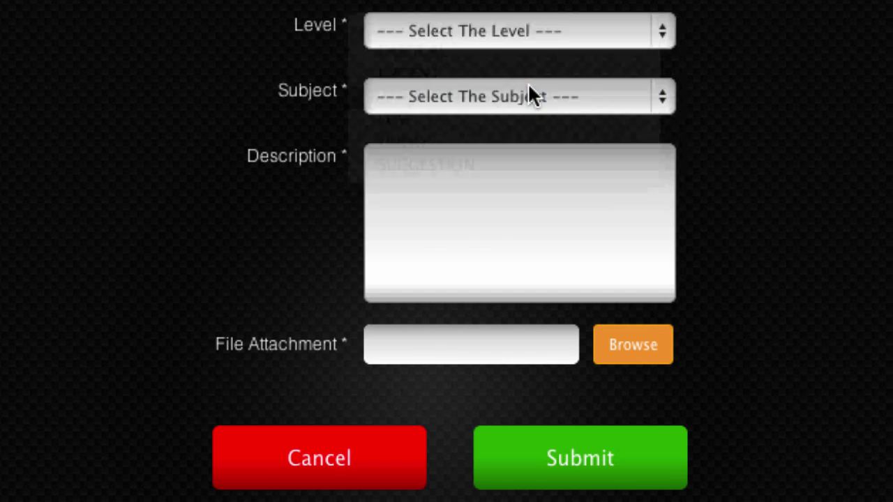
{"action": "left_click", "coordinate": [529, 97]}
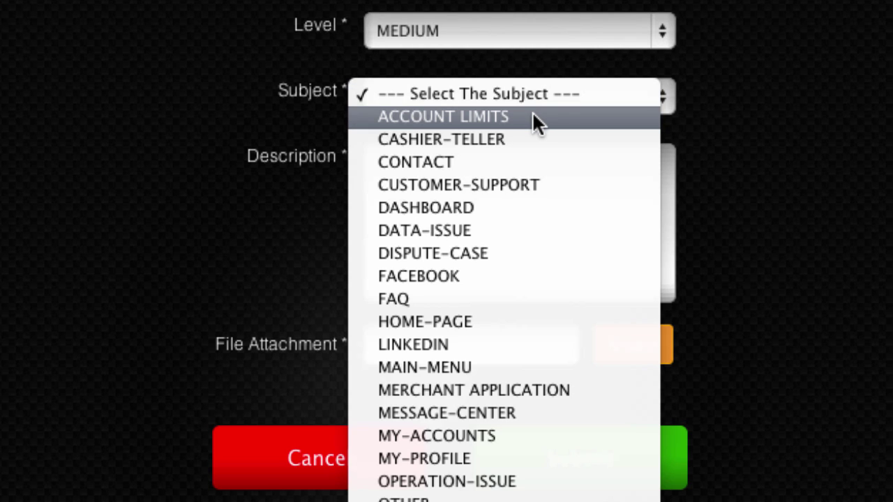
{"action": "left_click", "coordinate": [532, 115]}
{"action": "left_click", "coordinate": [537, 189]}
{"action": "type", "text": "I have uploaded the required documents to increase my limits."}
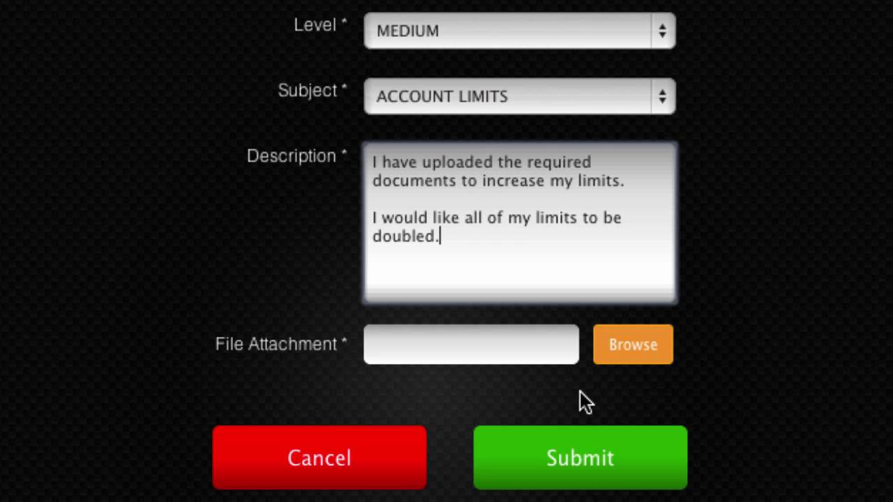
{"action": "left_click", "coordinate": [590, 461]}
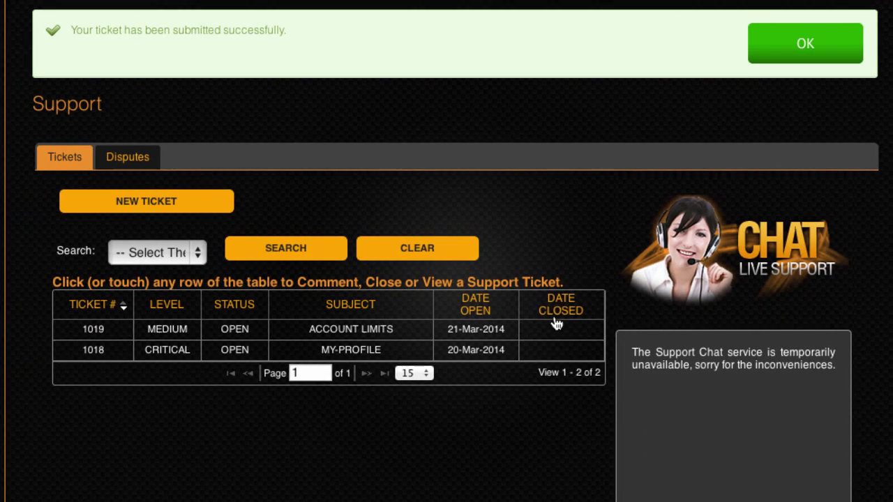
{"action": "left_click", "coordinate": [784, 43]}
Read support's reply in ticket 1019's comment thread about the required identification documents
{"action": "left_click", "coordinate": [407, 231]}
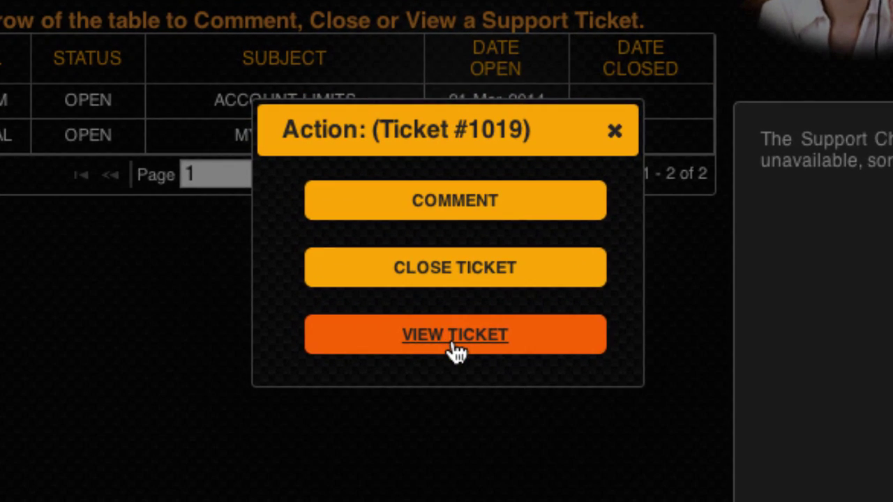
{"action": "left_click", "coordinate": [455, 352]}
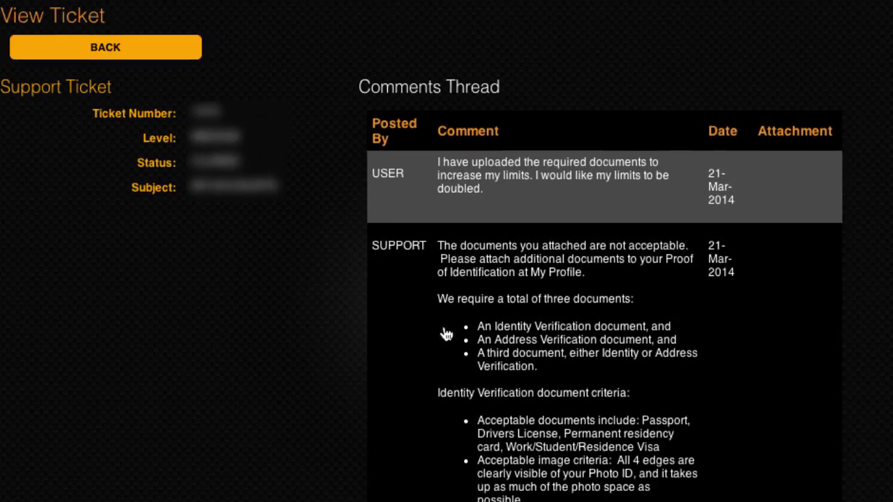
{"action": "scroll", "coordinate": [265, 425], "scroll_direction": "down", "scroll_amount": 5}
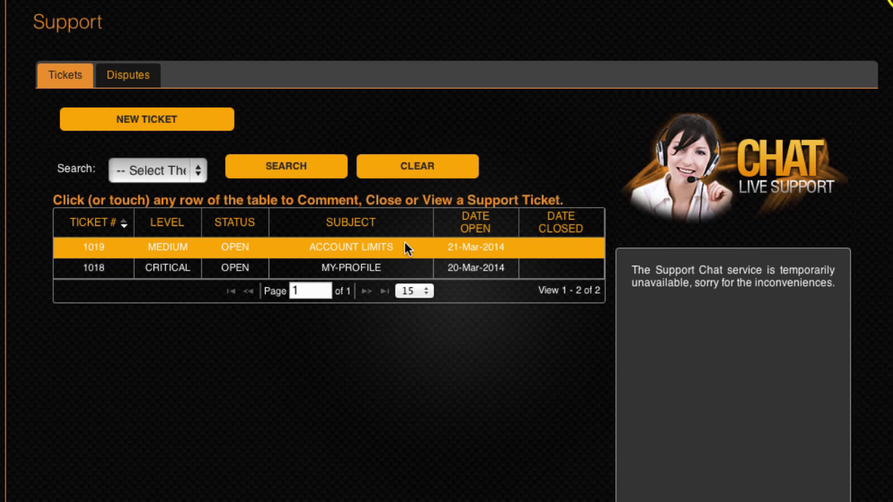
{"action": "left_click", "coordinate": [404, 248]}
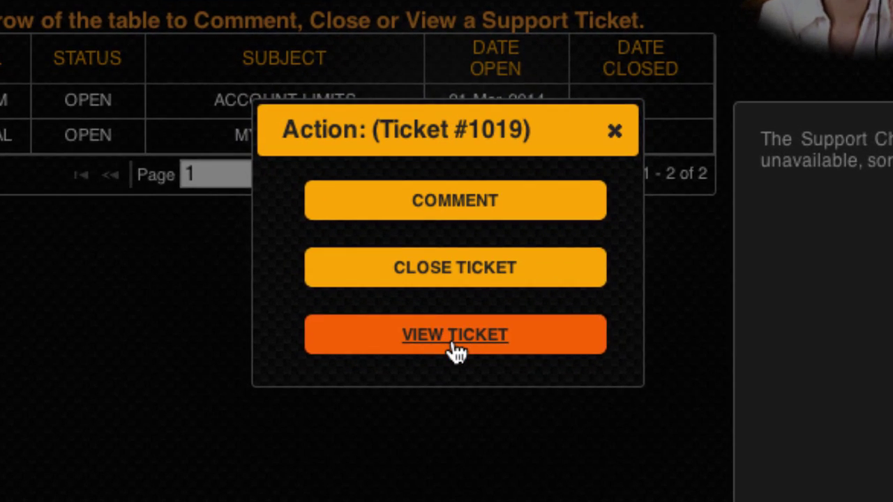
{"action": "left_click", "coordinate": [454, 336]}
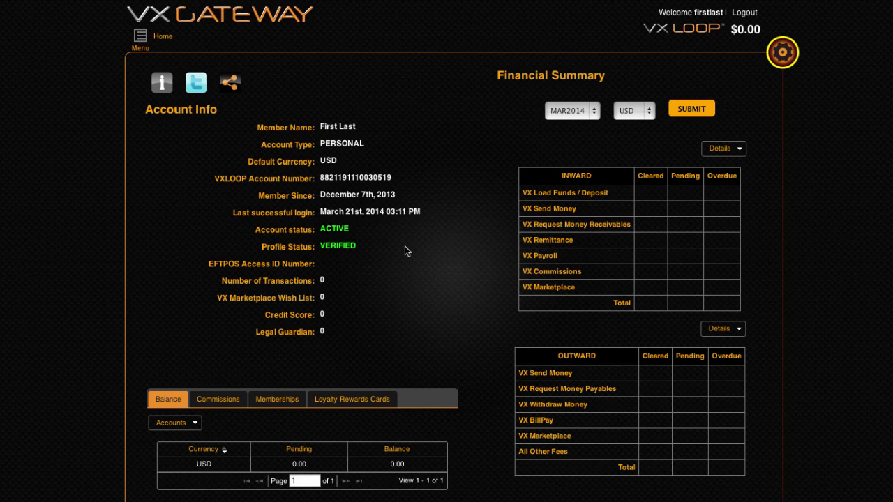
{"action": "left_click", "coordinate": [141, 39]}
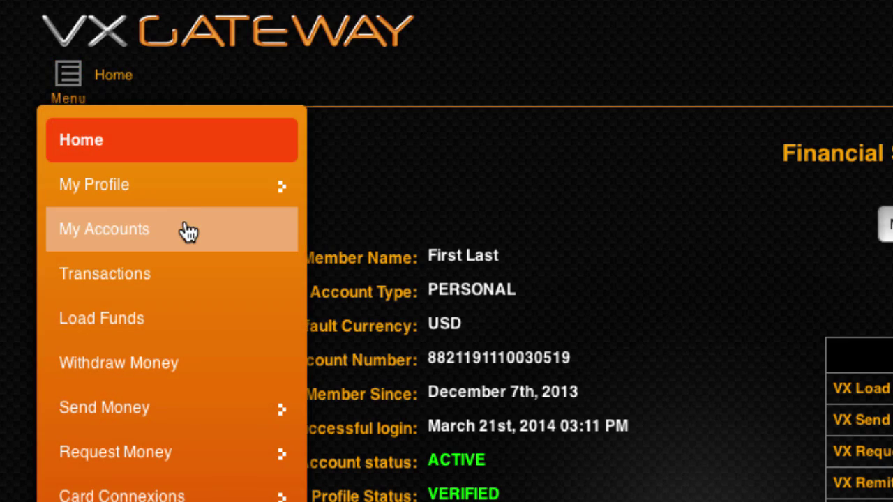
View the account's daily and monthly limits from the Limits column in My Accounts
{"action": "left_click", "coordinate": [189, 232]}
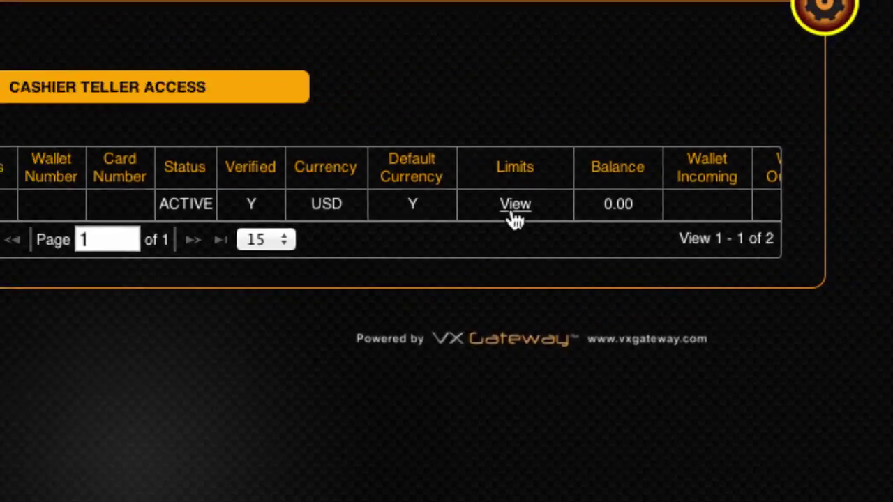
{"action": "left_click", "coordinate": [427, 214]}
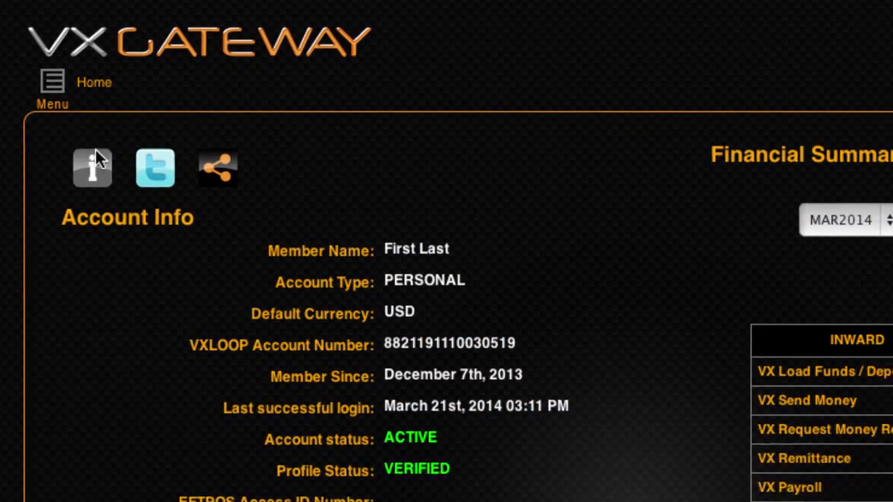
{"action": "left_click", "coordinate": [40, 73]}
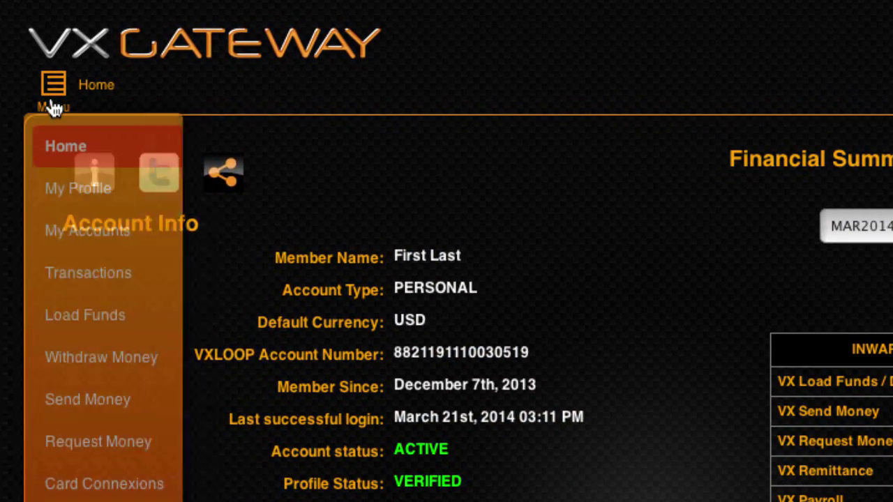
Look over the Withdraw Money options, then start a new CHECKING BANK ACCOUNT under My Accounts
{"action": "left_click", "coordinate": [172, 362]}
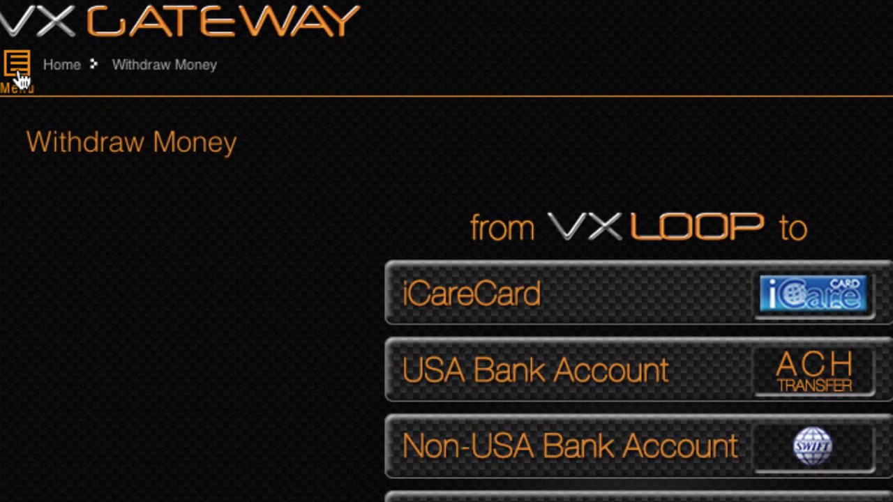
{"action": "left_click", "coordinate": [18, 70]}
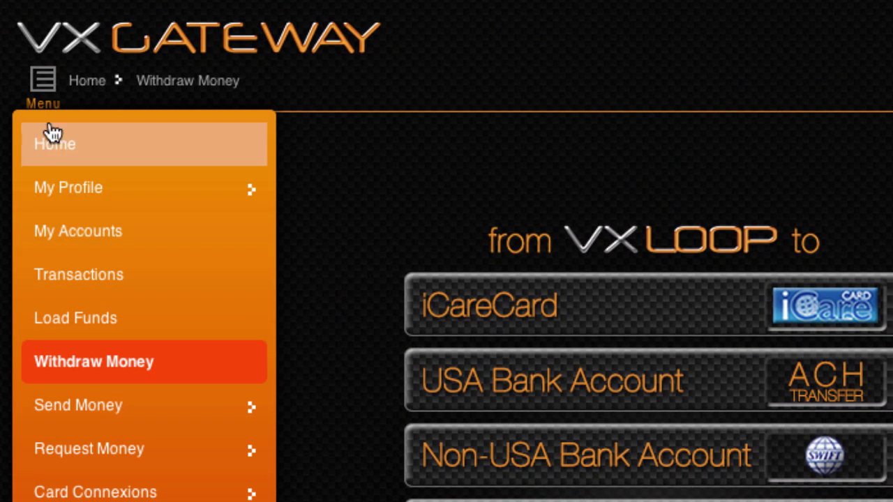
{"action": "left_click", "coordinate": [186, 259]}
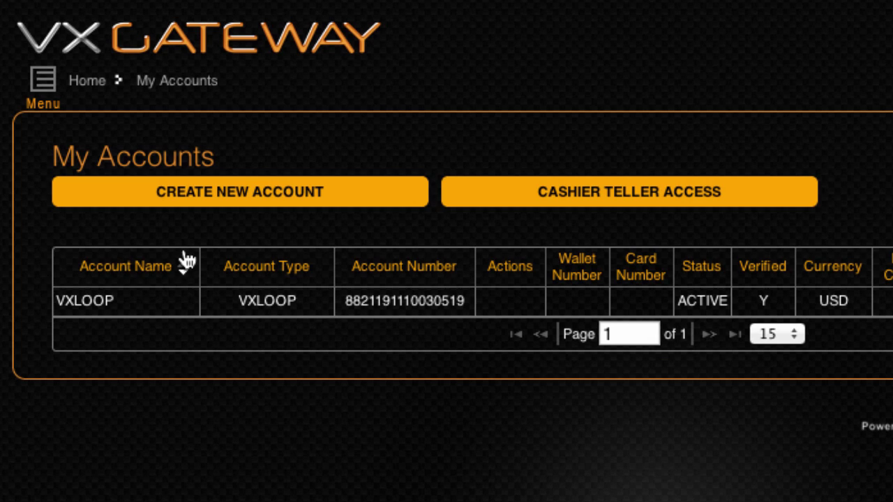
{"action": "left_click", "coordinate": [237, 206]}
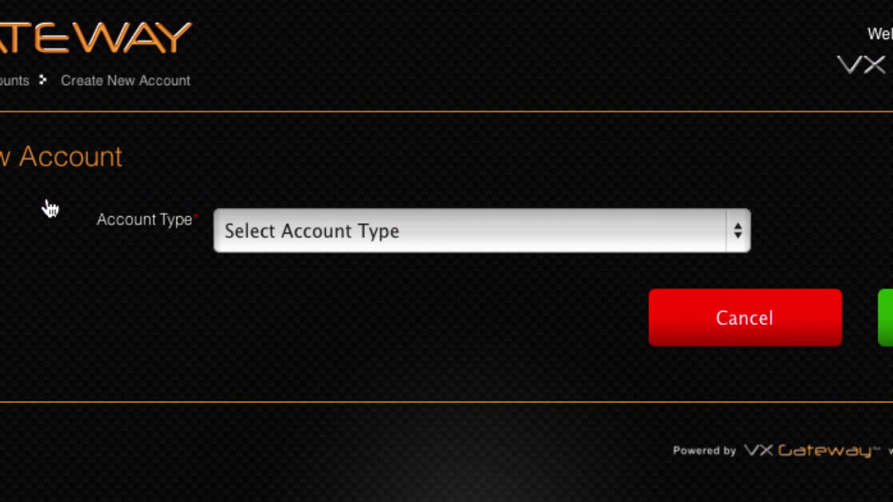
{"action": "left_click", "coordinate": [732, 238]}
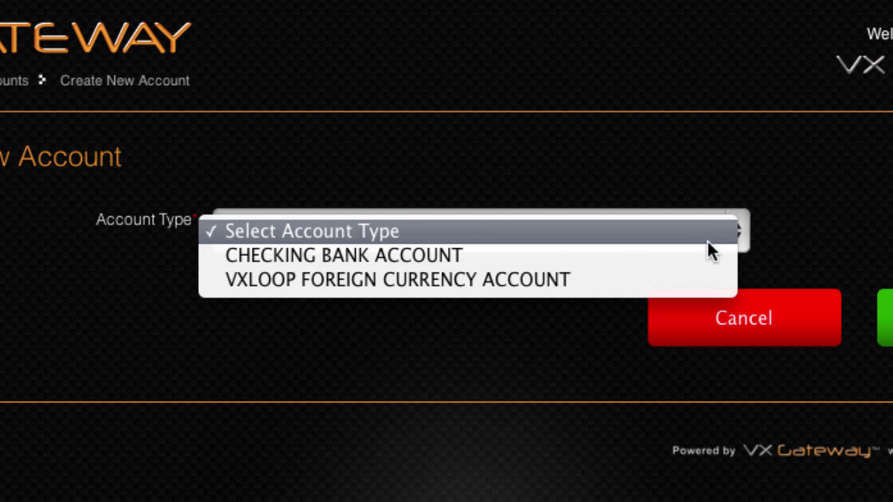
{"action": "left_click", "coordinate": [693, 255]}
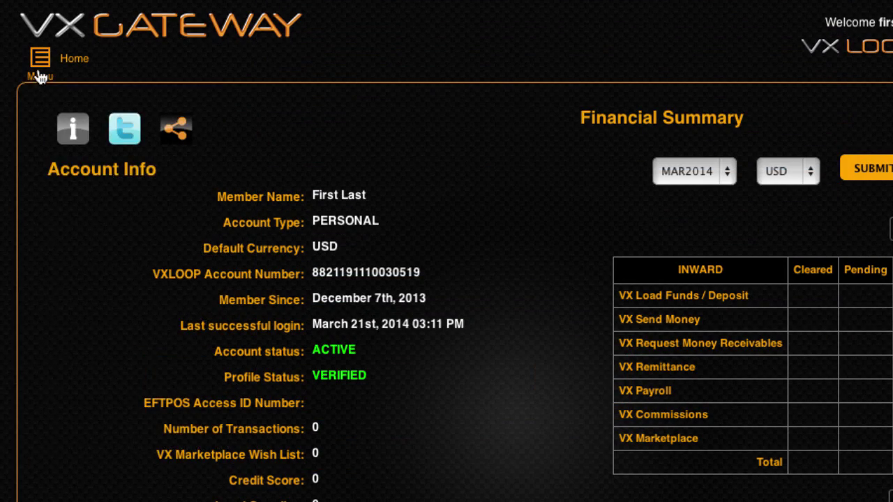
{"action": "left_click", "coordinate": [38, 67]}
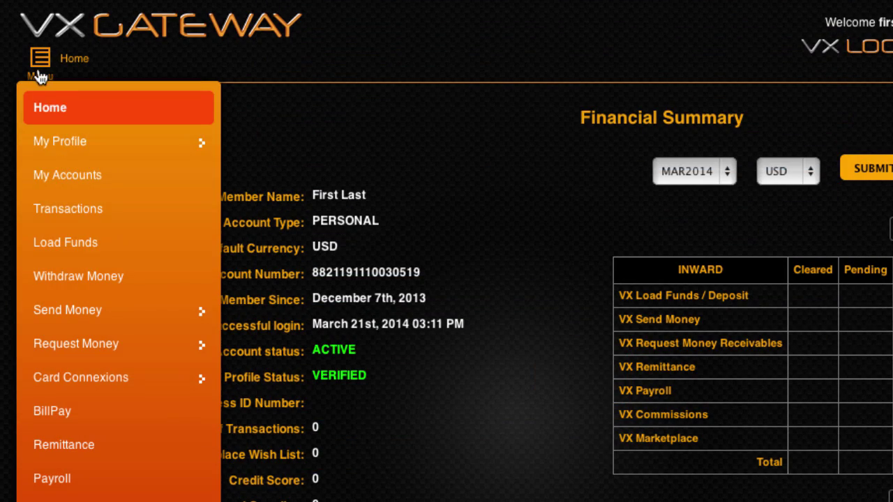
From Withdraw Money, submit a new Bank of America checking account named 'My checking account'
{"action": "left_click", "coordinate": [136, 279]}
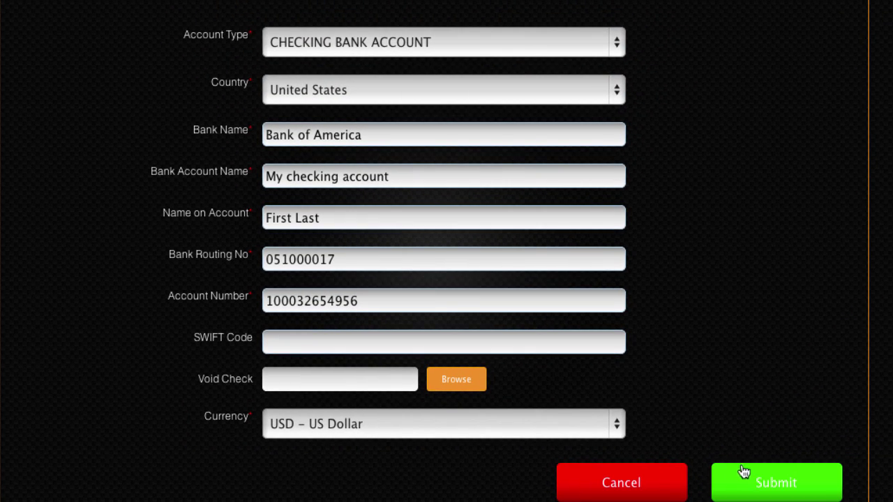
{"action": "left_click", "coordinate": [755, 474]}
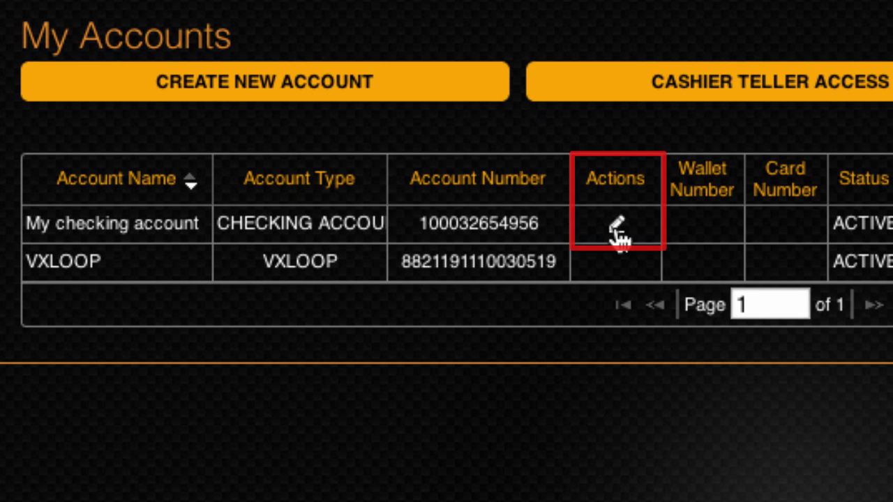
Cancel out of the checking account's edit form unchanged, then open My Profile > General Information
{"action": "left_click", "coordinate": [616, 226]}
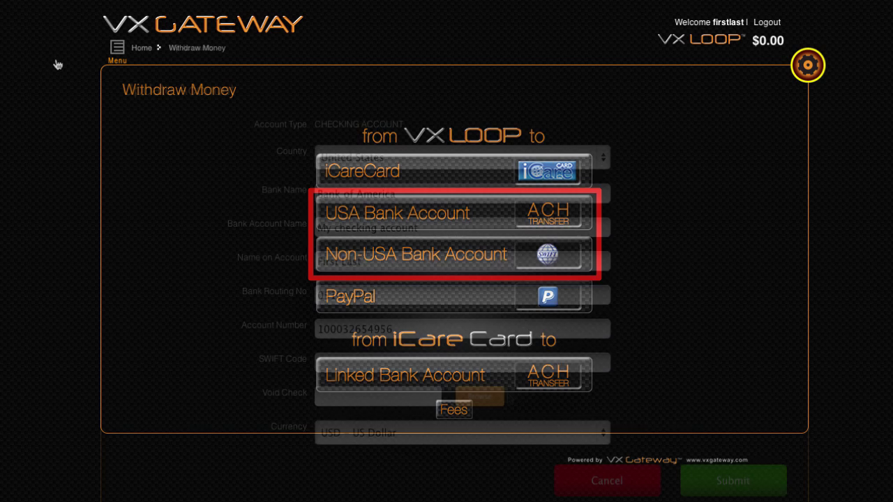
{"action": "left_click", "coordinate": [631, 480]}
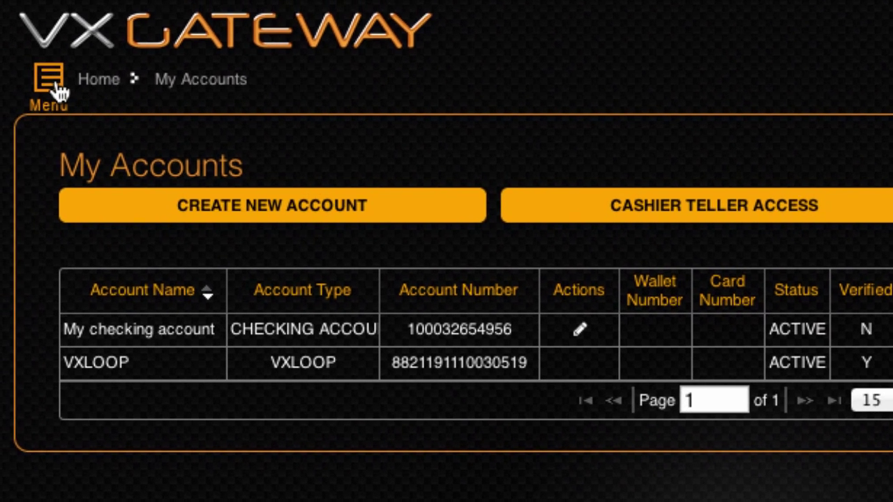
{"action": "left_click", "coordinate": [59, 93]}
{"action": "left_click", "coordinate": [159, 210]}
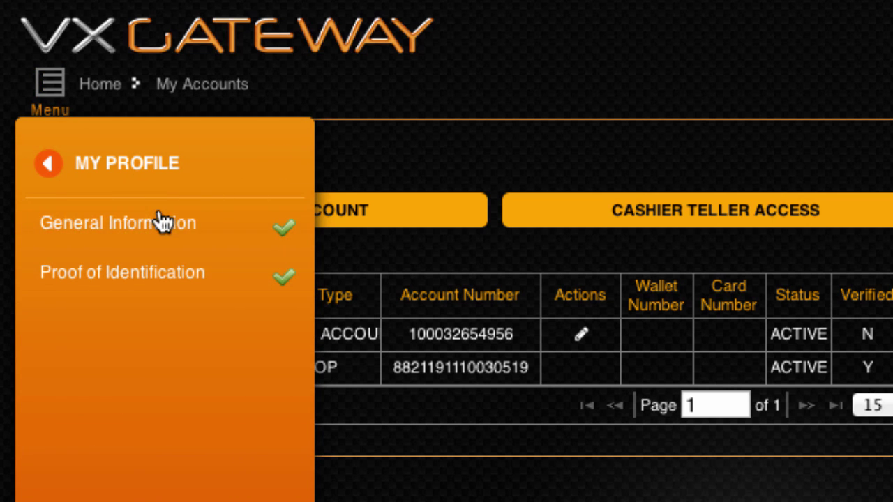
{"action": "left_click", "coordinate": [243, 237]}
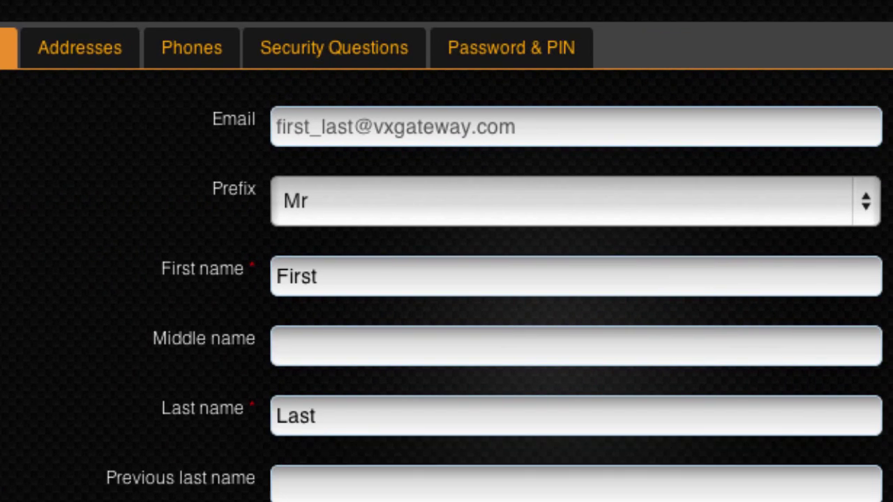